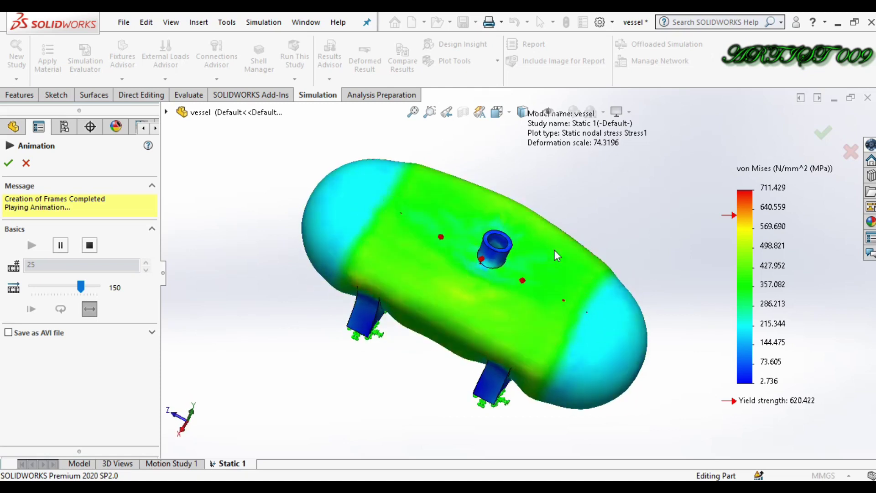
Close the stress animation and rotate the vessel to inspect the 711.429 MPa von Mises plot
{"action": "left_click", "coordinate": [8, 163]}
{"action": "key", "text": "Right"}
{"action": "key", "text": "Right"}
{"action": "key", "text": "Right"}
{"action": "key", "text": "Right"}
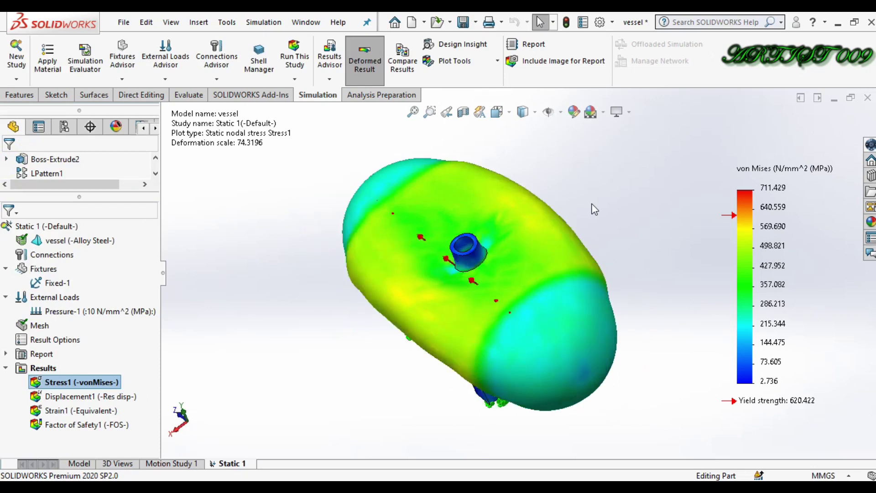
{"action": "key", "text": "Right"}
{"action": "key", "text": "Right"}
{"action": "key", "text": "Right"}
{"action": "key", "text": "Right"}
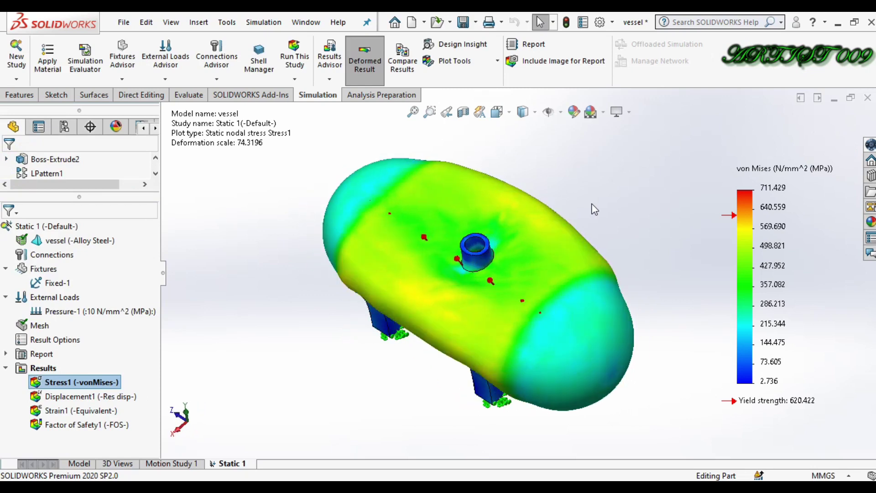
{"action": "key", "text": "Right"}
{"action": "key", "text": "Right"}
{"action": "key", "text": "Right"}
{"action": "key", "text": "Right"}
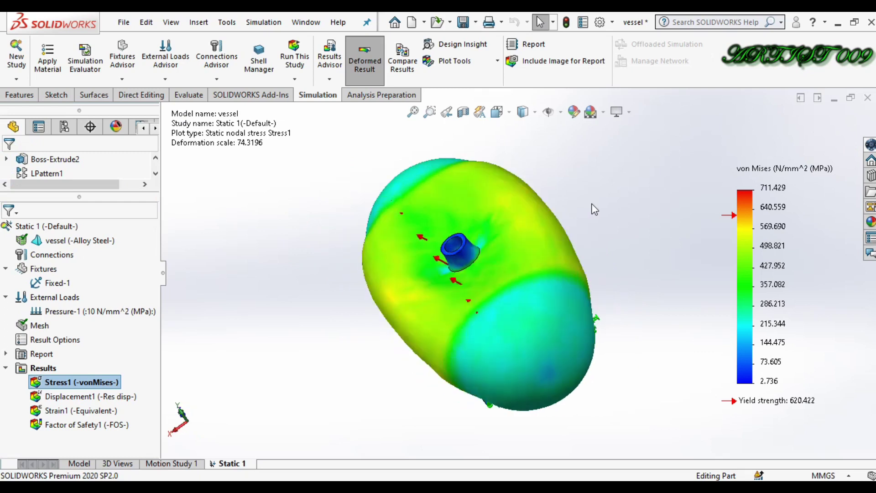
{"action": "key", "text": "Right"}
{"action": "key", "text": "Right"}
{"action": "key", "text": "Right"}
{"action": "key", "text": "Right"}
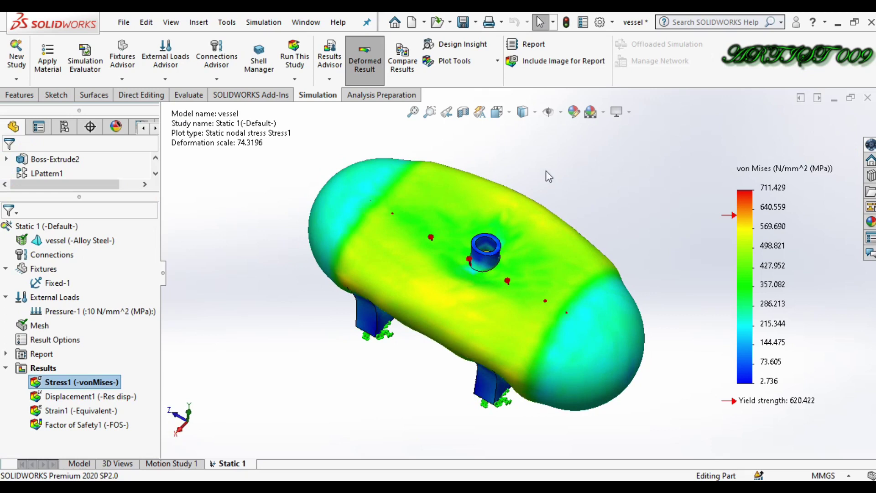
Capture the rotated current view as Image-2 in the report's Study Results section
{"action": "left_click", "coordinate": [547, 69]}
{"action": "middle_click_drag", "start_coordinate": [577, 219], "coordinate": [607, 250]}
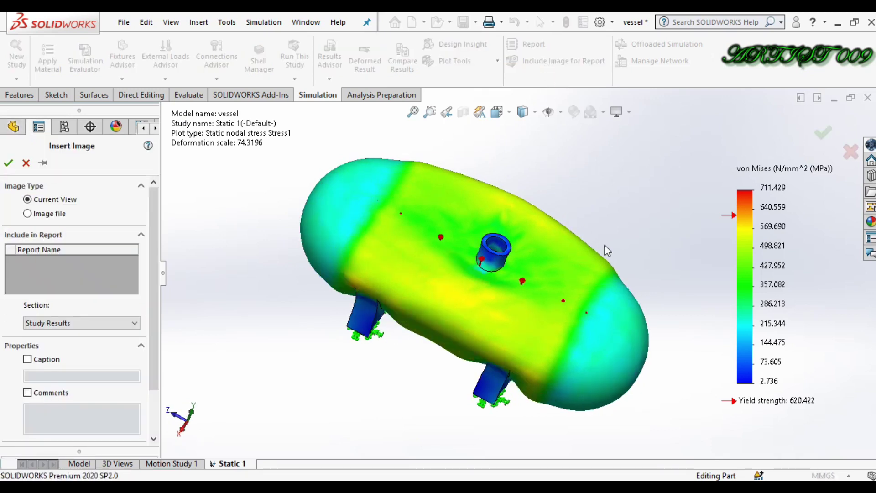
{"action": "key", "text": "Up"}
{"action": "key", "text": "Up"}
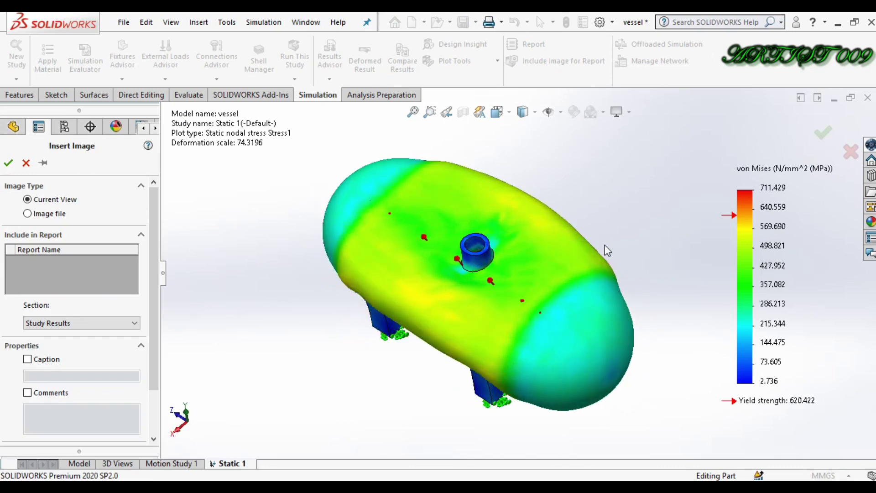
{"action": "key", "text": "Up"}
{"action": "key", "text": "Up"}
{"action": "key", "text": "Up"}
{"action": "key", "text": "Up"}
{"action": "key", "text": "Up"}
{"action": "key", "text": "Down"}
{"action": "key", "text": "Down"}
{"action": "key", "text": "Down"}
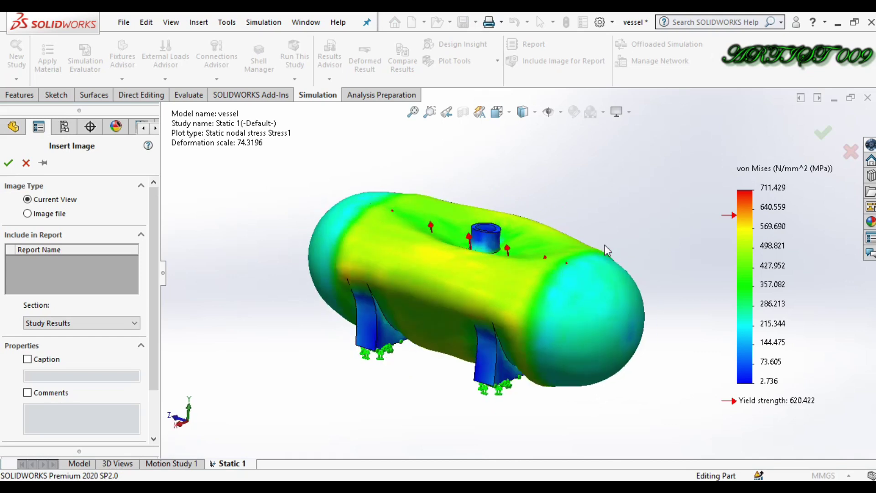
{"action": "key", "text": "Down"}
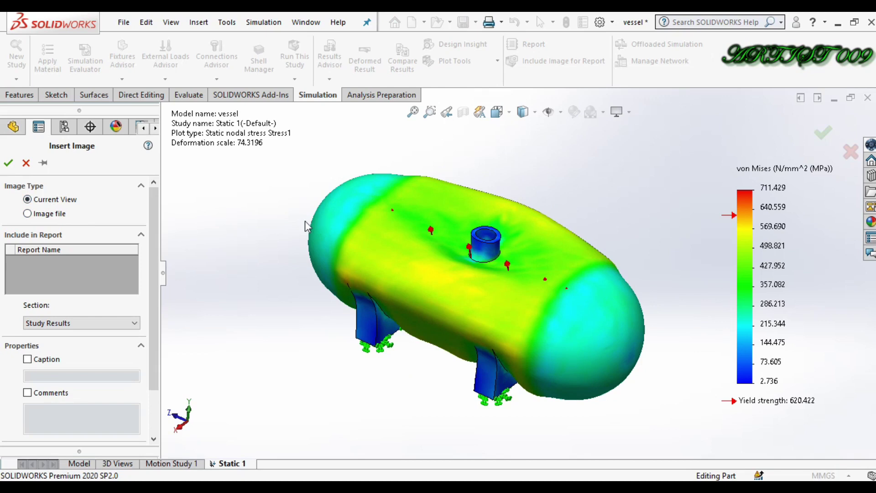
{"action": "left_click", "coordinate": [51, 214]}
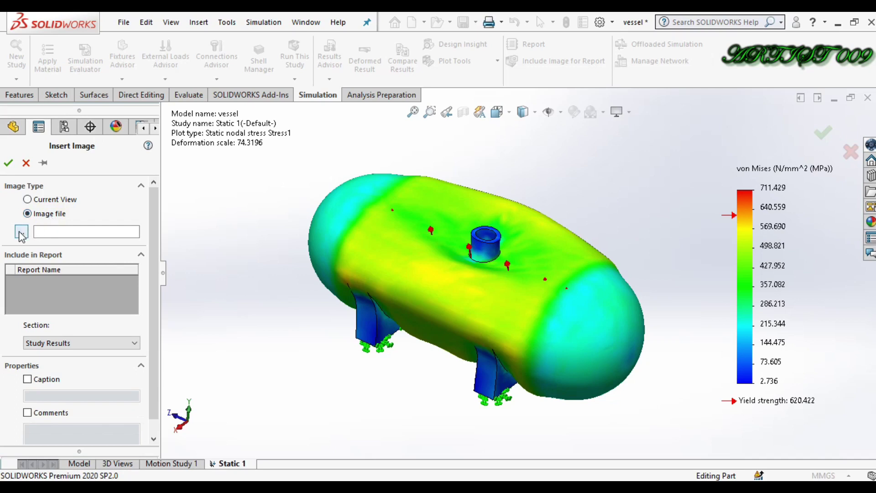
{"action": "left_click", "coordinate": [53, 232]}
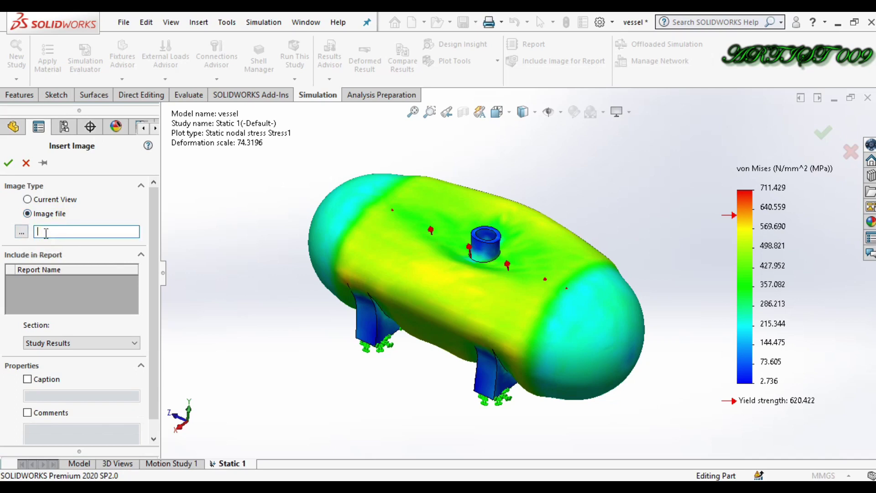
{"action": "left_click", "coordinate": [44, 203]}
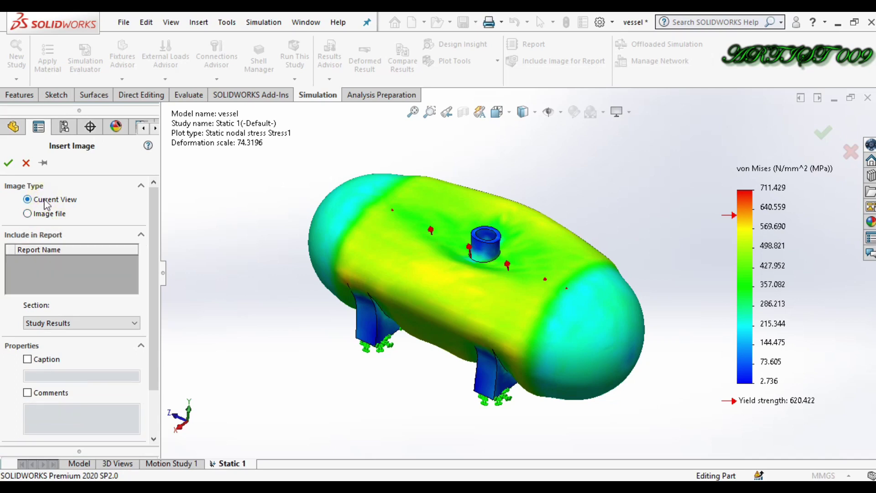
{"action": "left_click", "coordinate": [8, 163]}
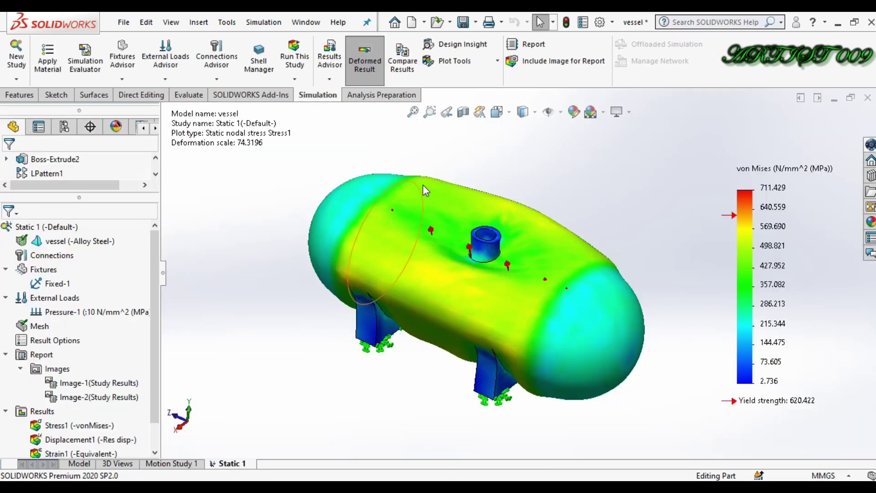
Open Report Options and add 'SSE' to the report description
{"action": "left_click", "coordinate": [533, 45]}
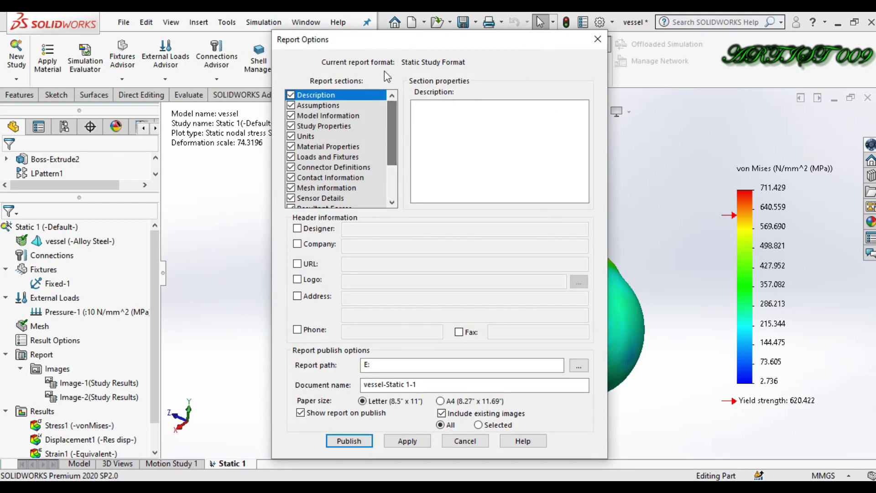
{"action": "left_click", "coordinate": [462, 144]}
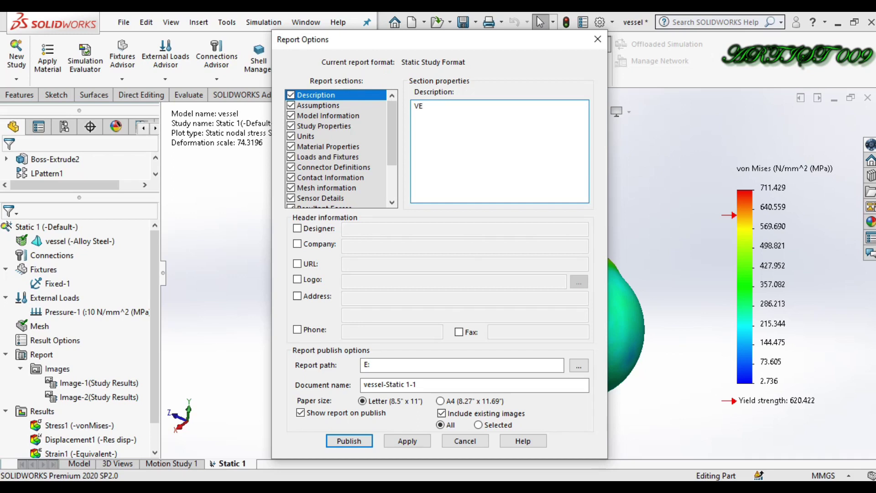
{"action": "type", "text": "SSEL Study.."}
Review Assumptions, Model Information, Study Properties, Units and Material Properties settings, leaving comments off
{"action": "left_click", "coordinate": [329, 108]}
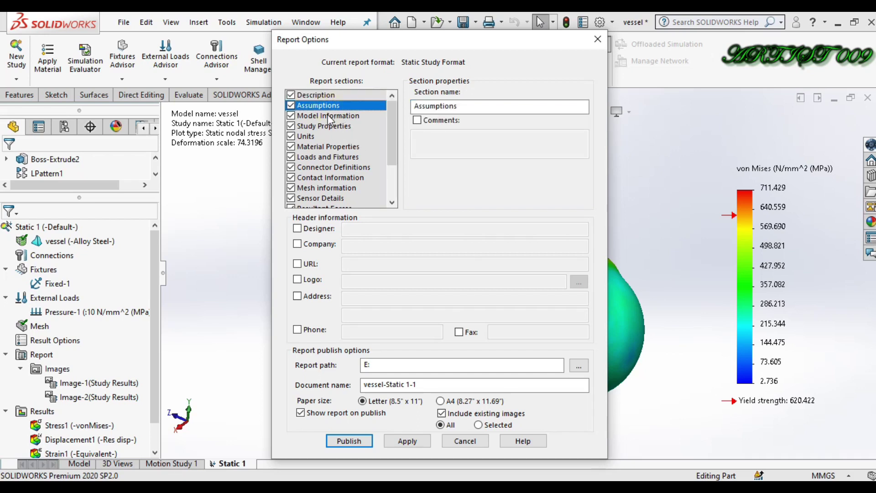
{"action": "left_click", "coordinate": [330, 117]}
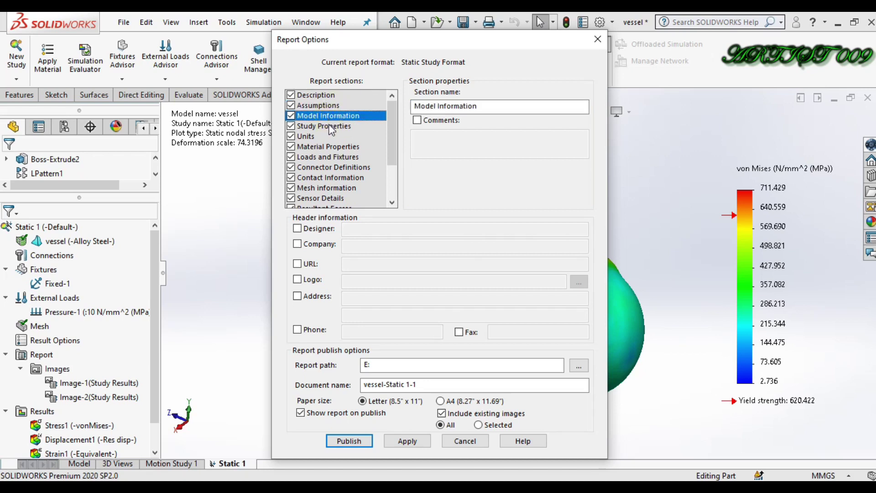
{"action": "left_click", "coordinate": [331, 128]}
{"action": "left_click", "coordinate": [311, 137]}
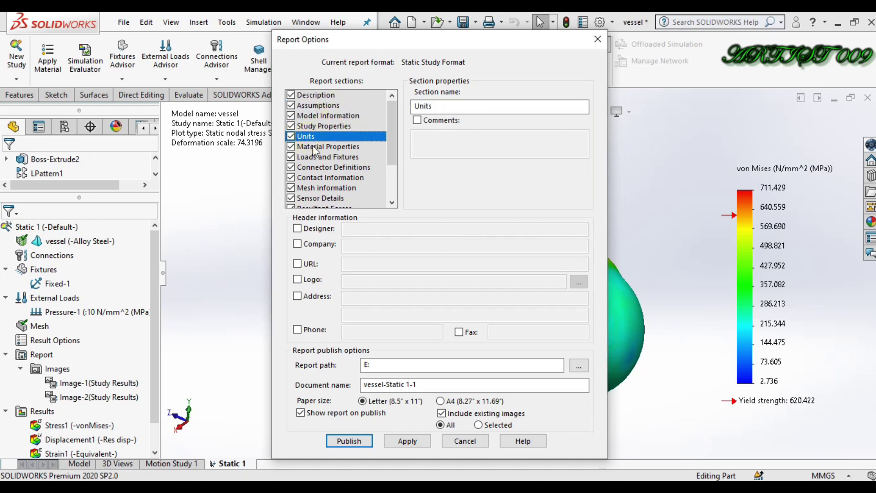
{"action": "left_click", "coordinate": [315, 147]}
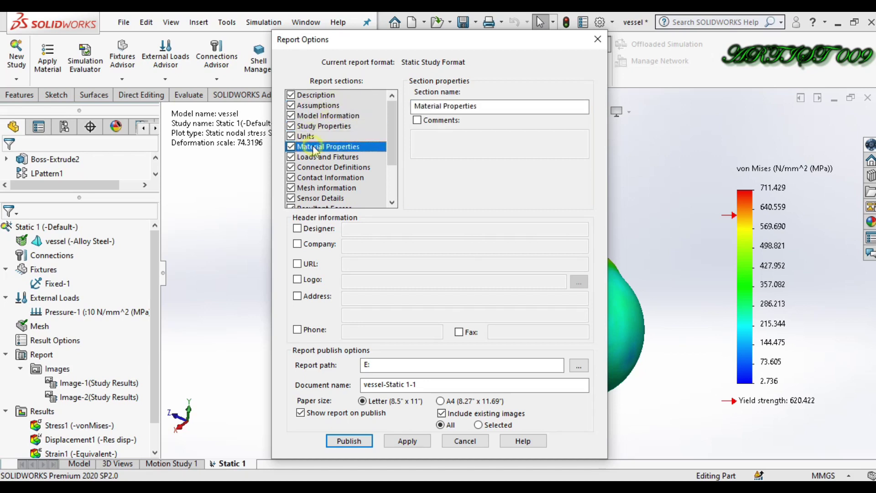
{"action": "left_click", "coordinate": [417, 120]}
{"action": "left_click", "coordinate": [417, 121]}
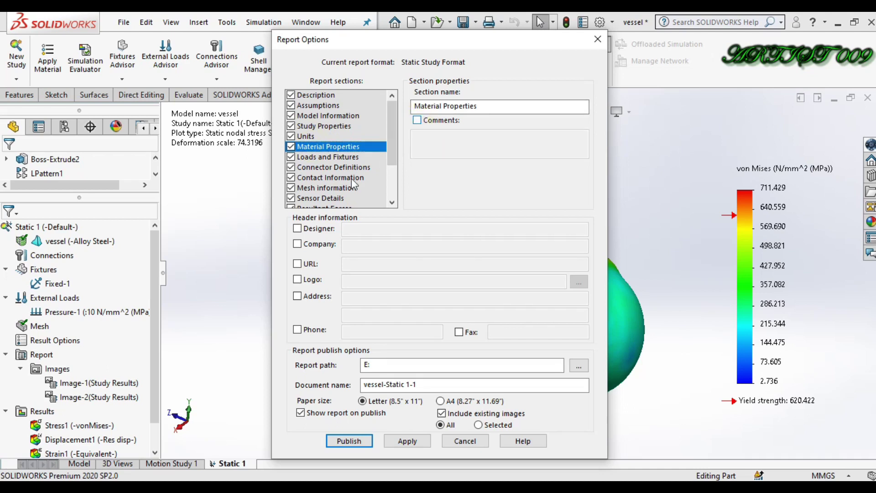
{"action": "scroll", "coordinate": [342, 179], "scroll_direction": "down", "scroll_amount": 2}
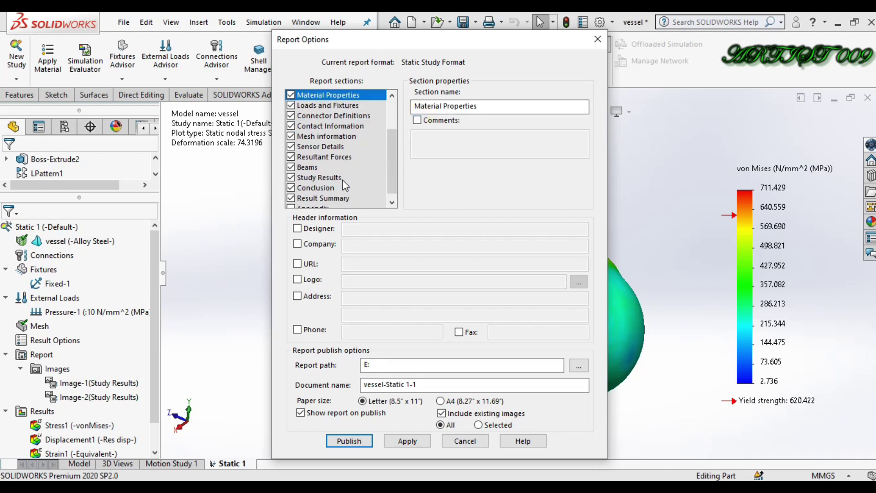
Include Designer and Company in the report header and enter their names
{"action": "left_click", "coordinate": [299, 229]}
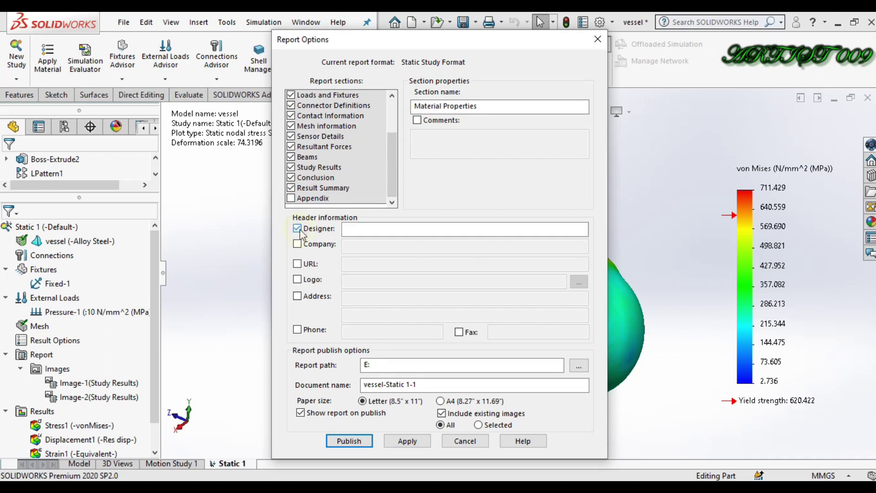
{"action": "left_click", "coordinate": [358, 230]}
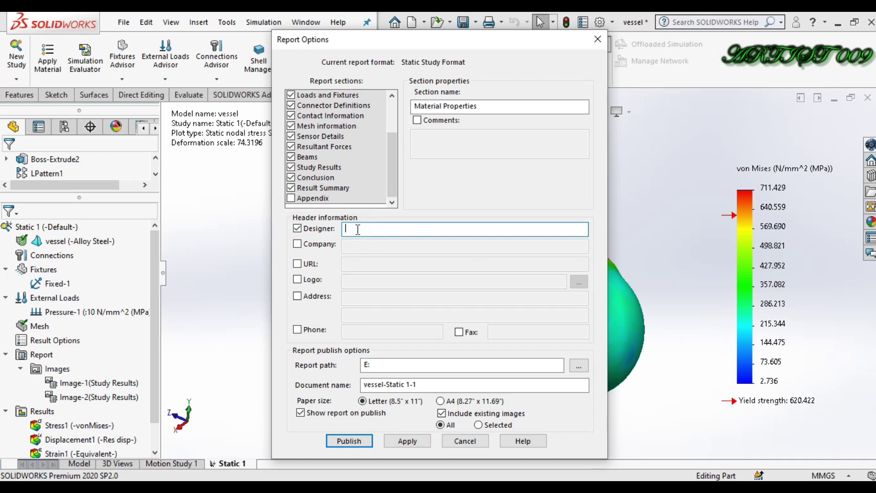
{"action": "type", "text": "ds"}
{"action": "left_click", "coordinate": [297, 244]}
{"action": "left_click", "coordinate": [354, 247]}
{"action": "left_click", "coordinate": [354, 247]}
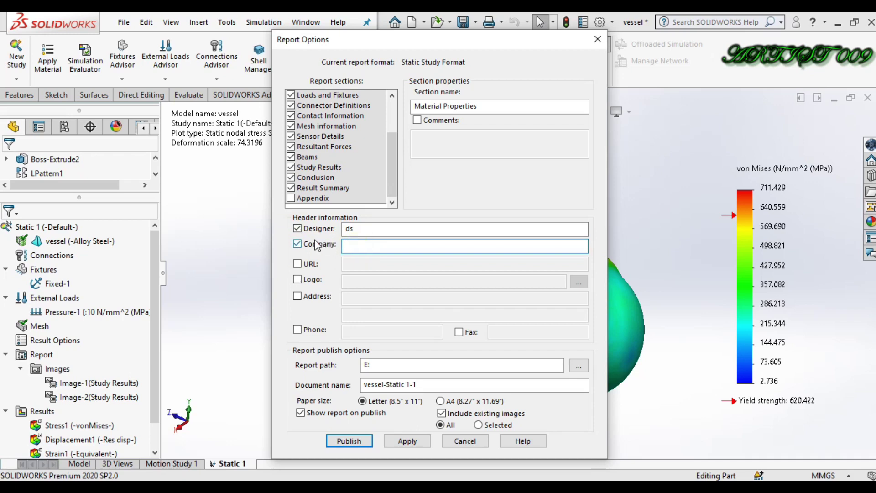
{"action": "type", "text": "ds 009"}
Leave the URL and logo unchecked in the report header
{"action": "left_click", "coordinate": [298, 264]}
{"action": "left_click", "coordinate": [297, 264]}
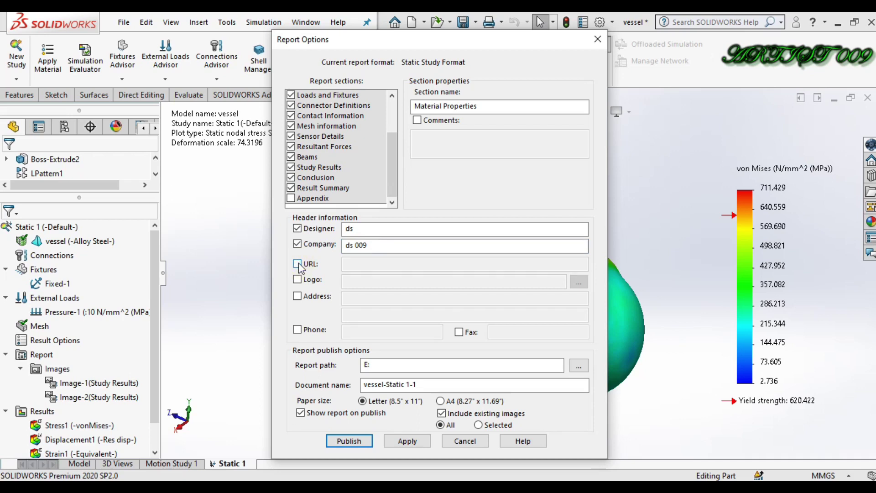
{"action": "left_click", "coordinate": [297, 264]}
{"action": "left_click", "coordinate": [297, 264]}
{"action": "left_click", "coordinate": [298, 280]}
{"action": "left_click", "coordinate": [297, 280]}
{"action": "left_click", "coordinate": [297, 280]}
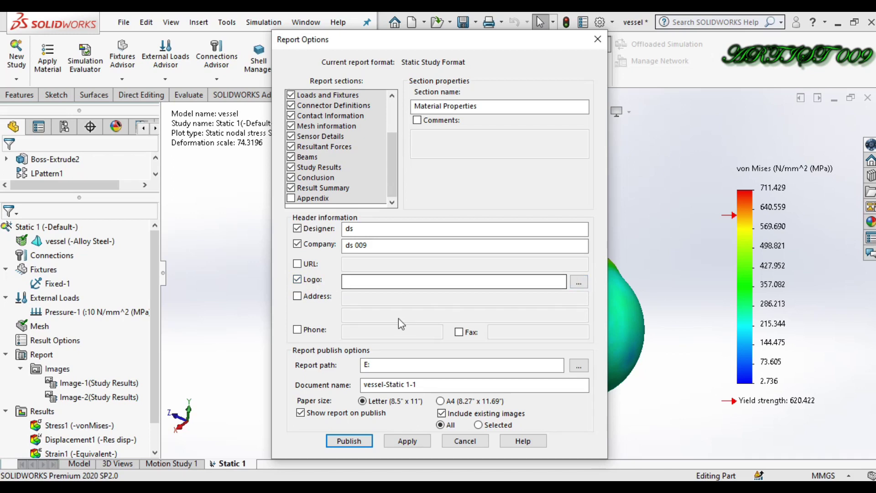
{"action": "left_click", "coordinate": [297, 280]}
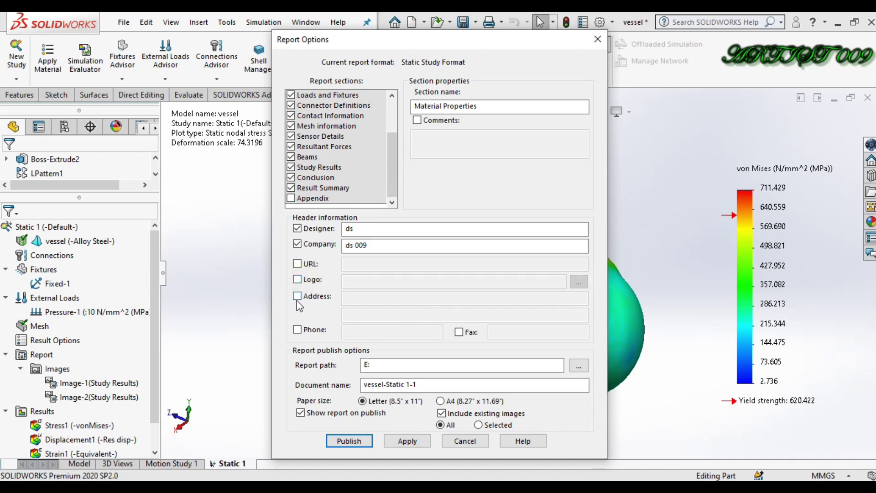
Leave the address, phone and fax unchecked in the report header
{"action": "left_click", "coordinate": [297, 297]}
{"action": "left_click", "coordinate": [351, 297]}
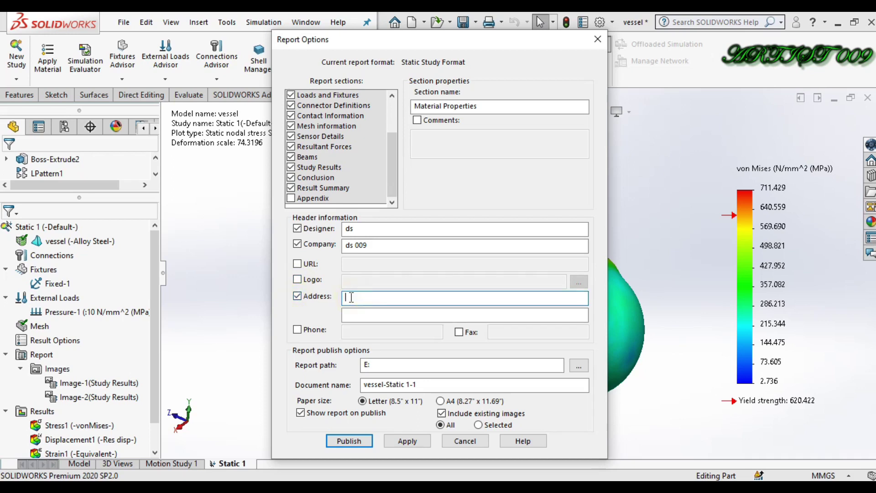
{"action": "left_click", "coordinate": [297, 297]}
{"action": "left_click", "coordinate": [298, 329]}
{"action": "left_click", "coordinate": [347, 332]}
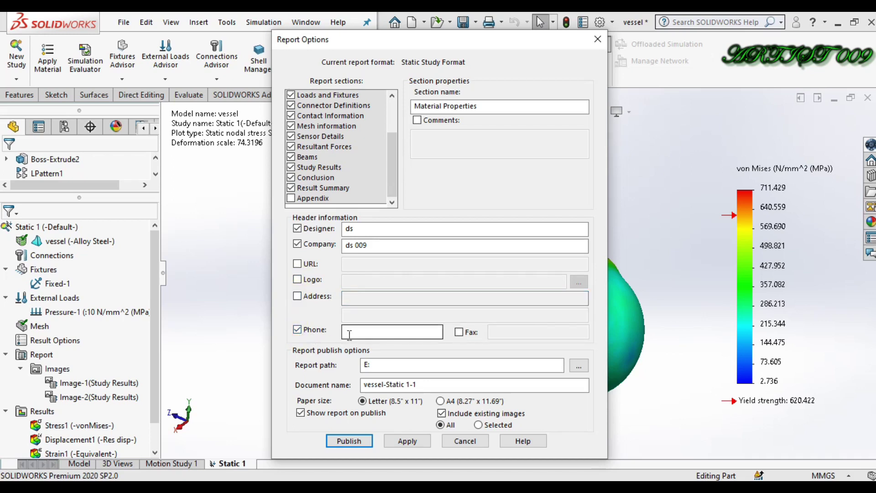
{"action": "left_click", "coordinate": [459, 333]}
{"action": "left_click", "coordinate": [459, 332]}
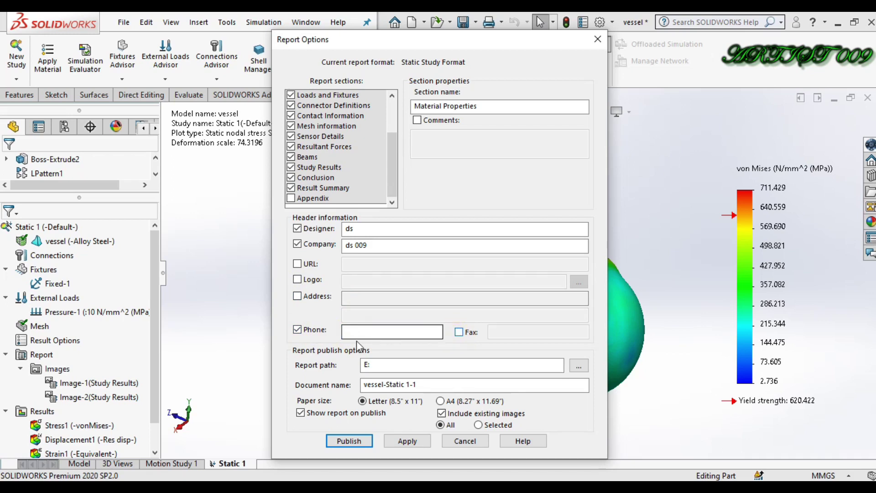
{"action": "left_click", "coordinate": [297, 329]}
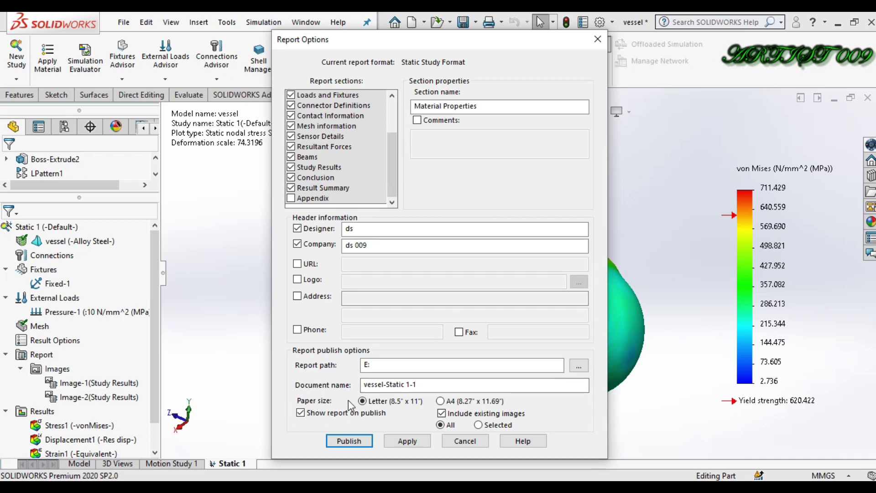
Set the report paper size to A4 and publish it to Word
{"action": "left_click", "coordinate": [440, 401]}
{"action": "left_click", "coordinate": [349, 440]}
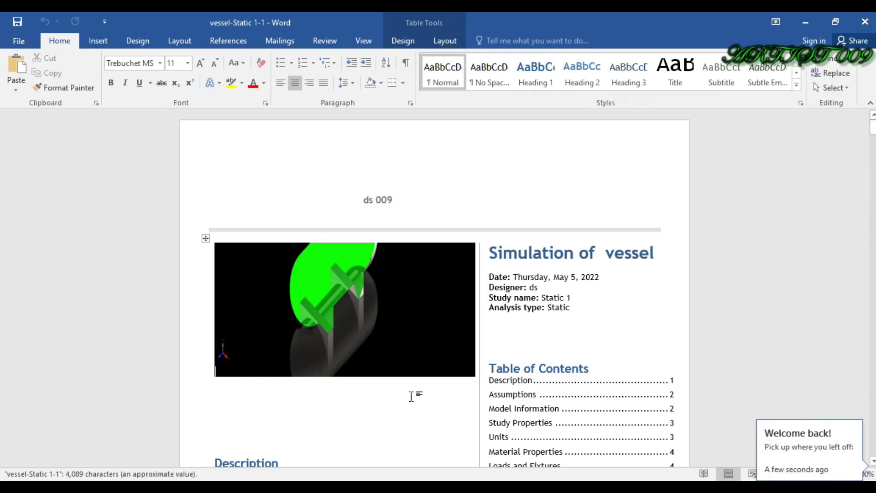
Delete the vessel picture from the title page of the report
{"action": "scroll", "coordinate": [413, 395], "scroll_direction": "down", "scroll_amount": 3}
{"action": "scroll", "coordinate": [412, 396], "scroll_direction": "down", "scroll_amount": 15}
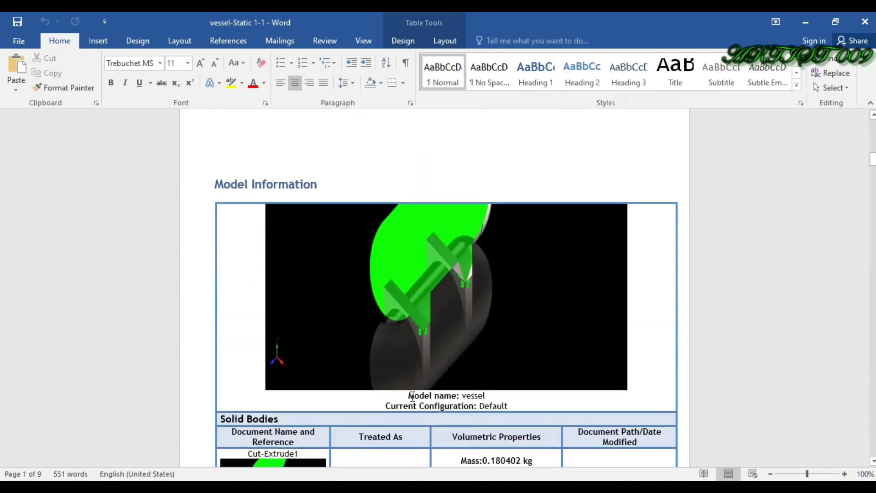
{"action": "scroll", "coordinate": [412, 396], "scroll_direction": "up", "scroll_amount": 19}
{"action": "left_click", "coordinate": [391, 201]}
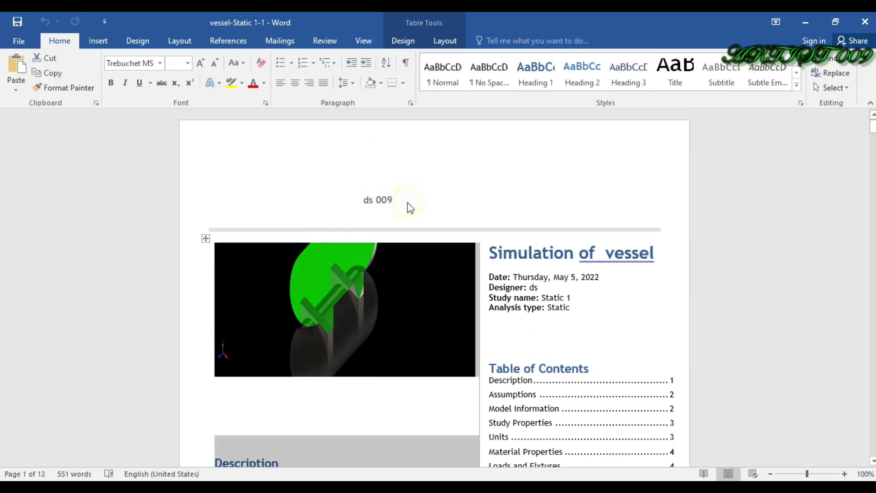
{"action": "scroll", "coordinate": [408, 204], "scroll_direction": "down", "scroll_amount": 1}
{"action": "scroll", "coordinate": [407, 204], "scroll_direction": "down", "scroll_amount": 1}
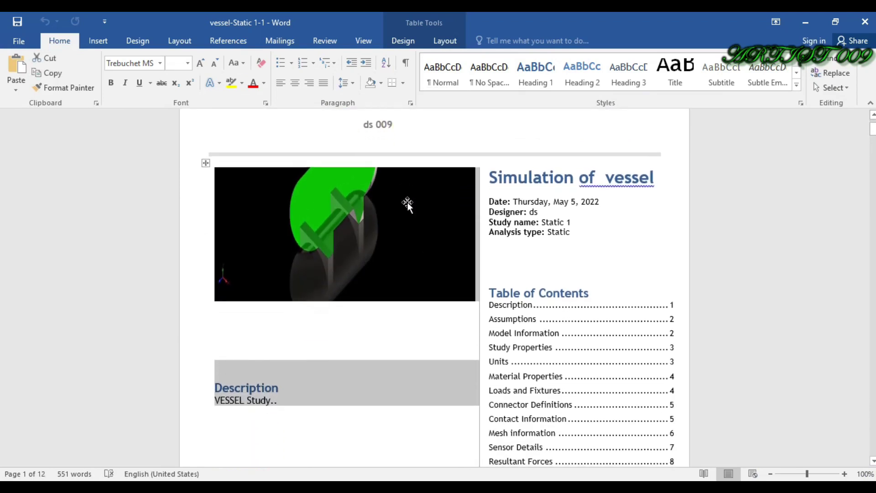
{"action": "left_click", "coordinate": [372, 221]}
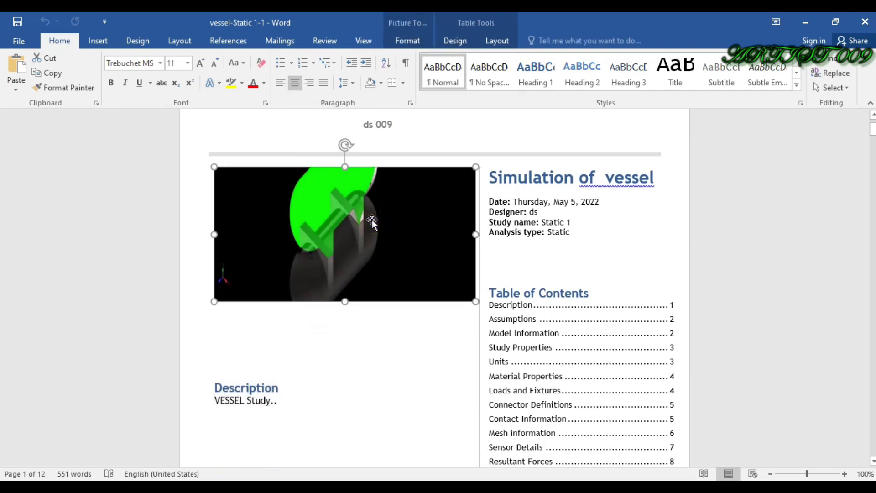
{"action": "scroll", "coordinate": [372, 220], "scroll_direction": "down", "scroll_amount": 2}
{"action": "scroll", "coordinate": [372, 222], "scroll_direction": "up", "scroll_amount": 4}
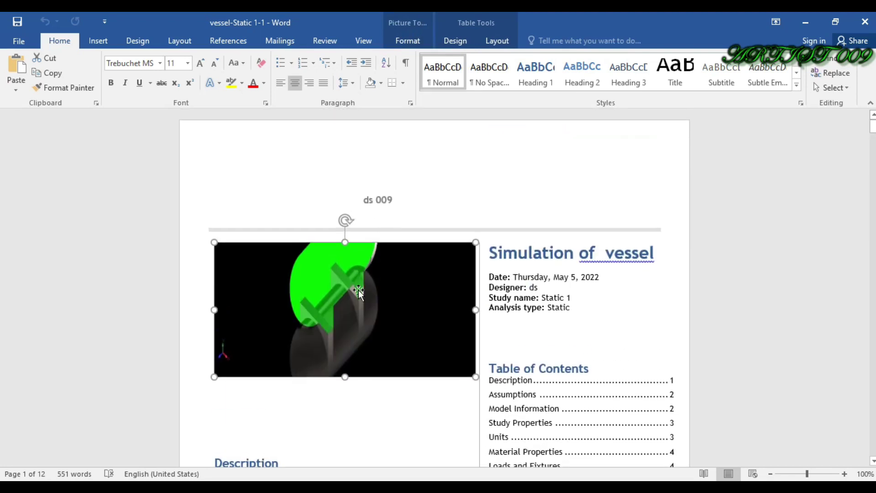
{"action": "left_click", "coordinate": [132, 288]}
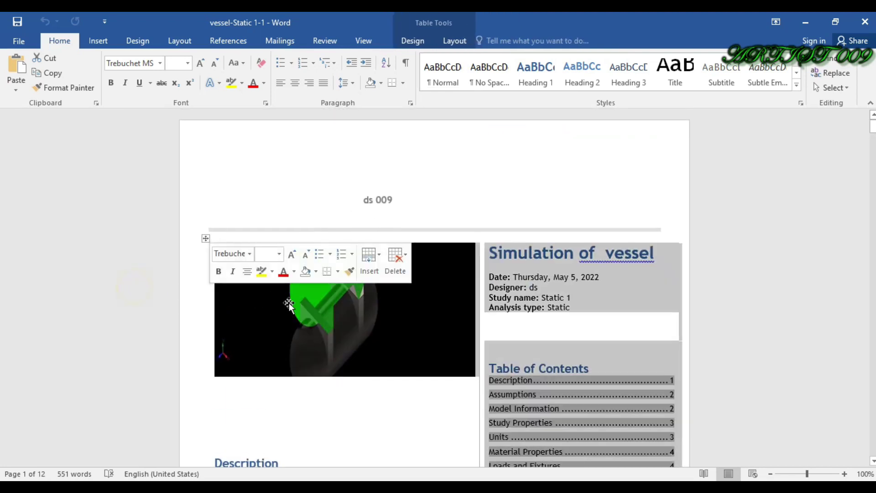
{"action": "left_click", "coordinate": [295, 303]}
{"action": "left_click", "coordinate": [82, 312]}
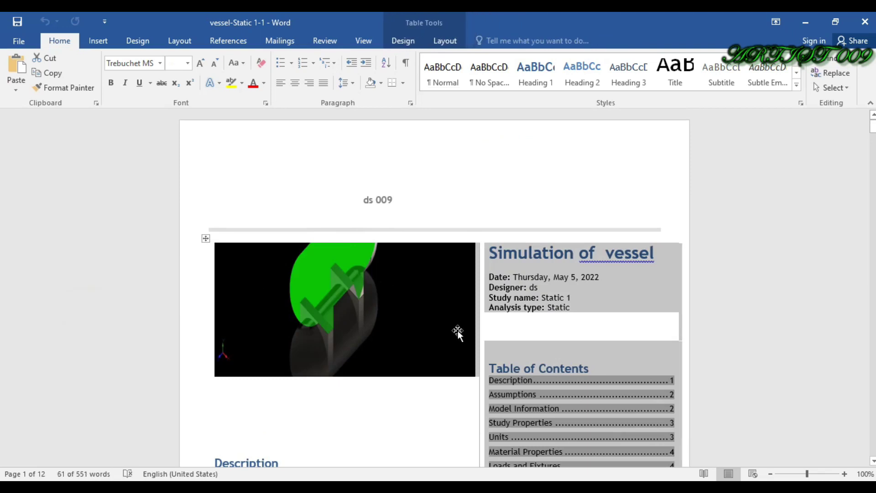
{"action": "left_click", "coordinate": [391, 323]}
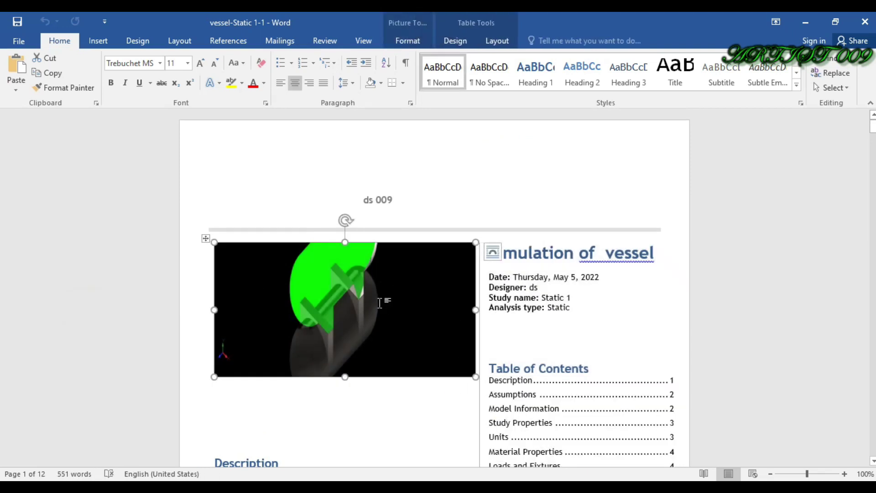
{"action": "key", "text": "Delete"}
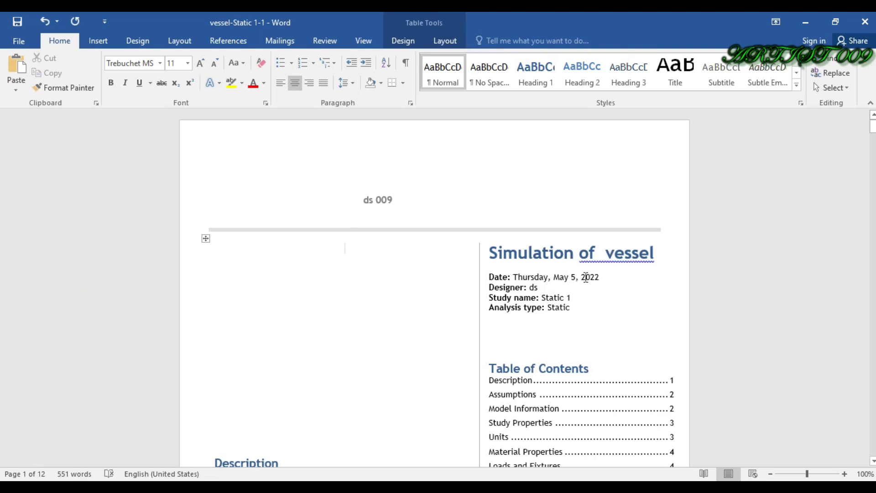
Check the report title and study details, ending at the Description text
{"action": "scroll", "coordinate": [586, 277], "scroll_direction": "down", "scroll_amount": 1}
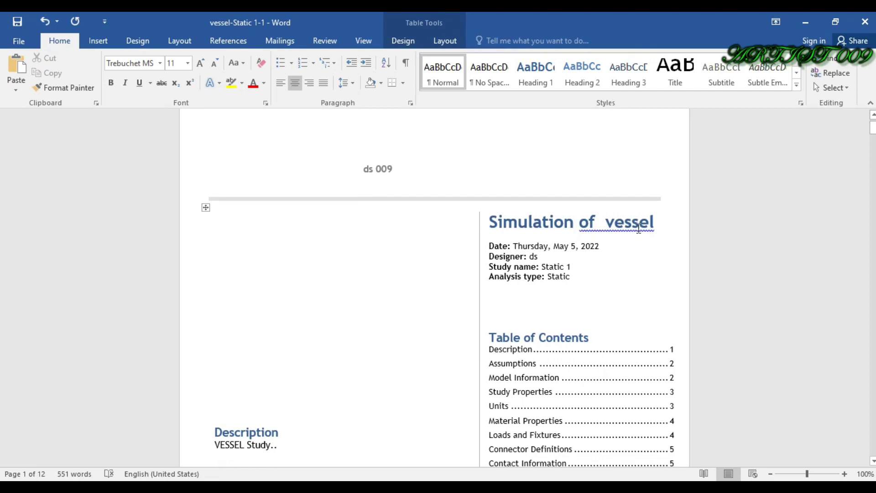
{"action": "left_click", "coordinate": [627, 226]}
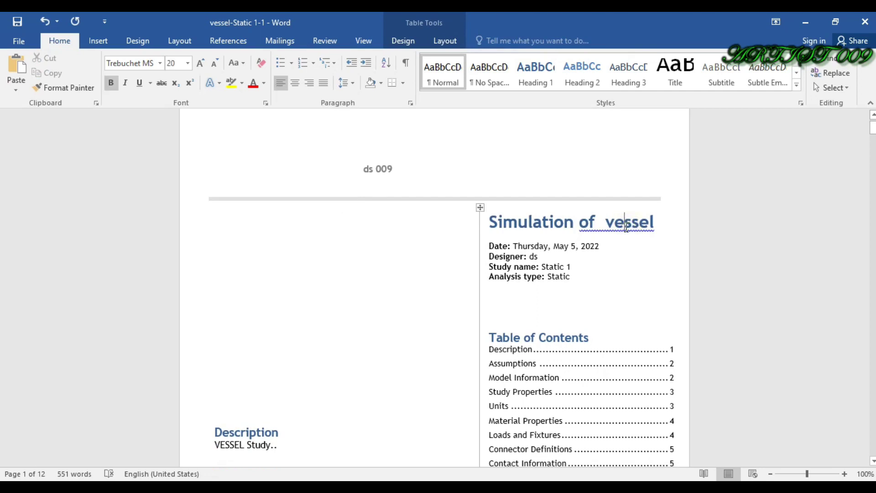
{"action": "scroll", "coordinate": [606, 258], "scroll_direction": "down", "scroll_amount": 2}
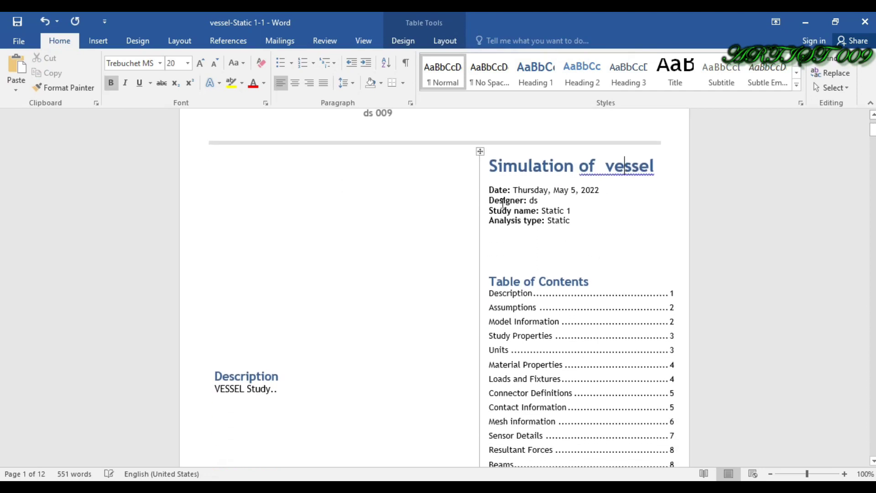
{"action": "left_click", "coordinate": [579, 237]}
{"action": "left_click_drag", "start_coordinate": [525, 208], "coordinate": [501, 190]}
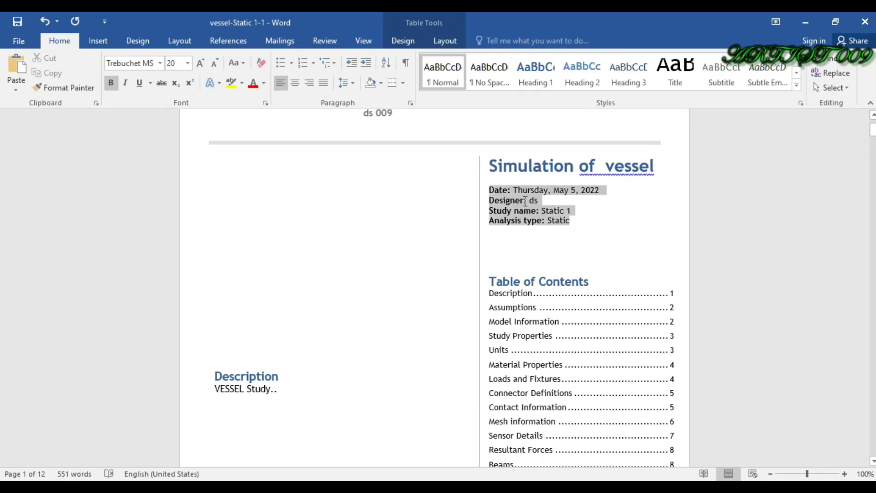
{"action": "left_click", "coordinate": [609, 218]}
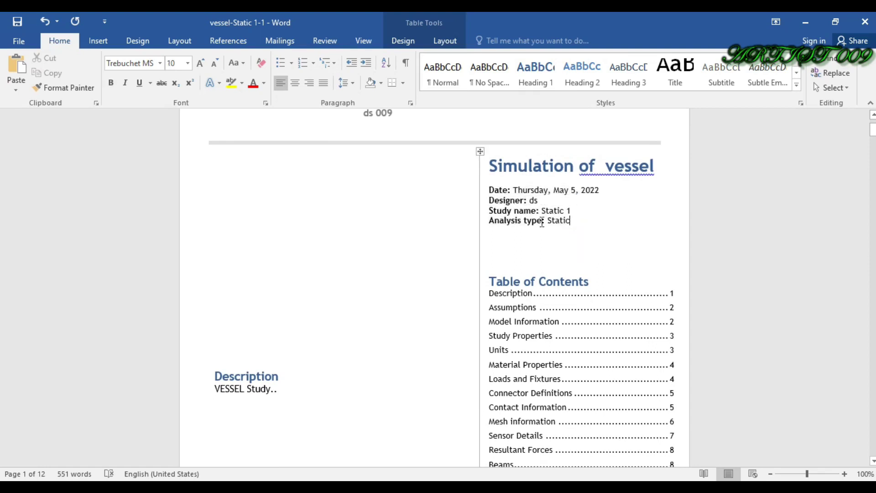
{"action": "scroll", "coordinate": [555, 244], "scroll_direction": "down", "scroll_amount": 3}
{"action": "scroll", "coordinate": [555, 245], "scroll_direction": "down", "scroll_amount": 1}
{"action": "left_click", "coordinate": [285, 273]}
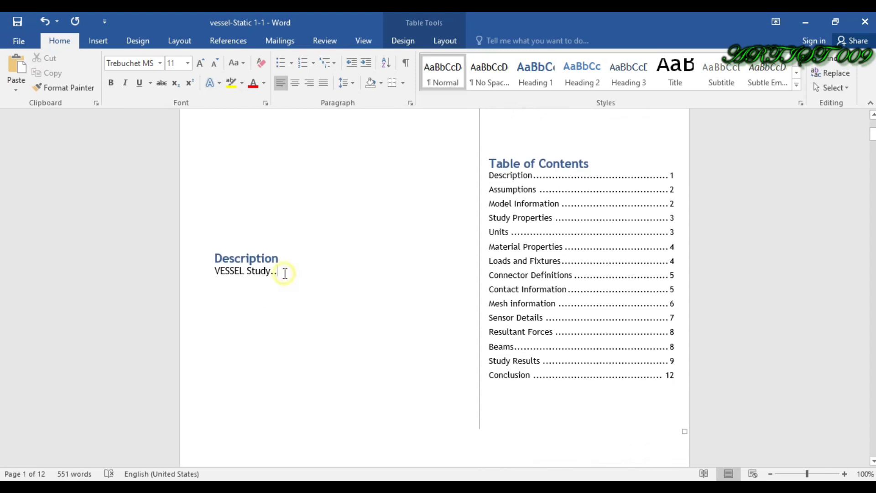
Type 'fyufghhgh' after the Description text, then move down to page 2
{"action": "type", "text": "fyufgh"}
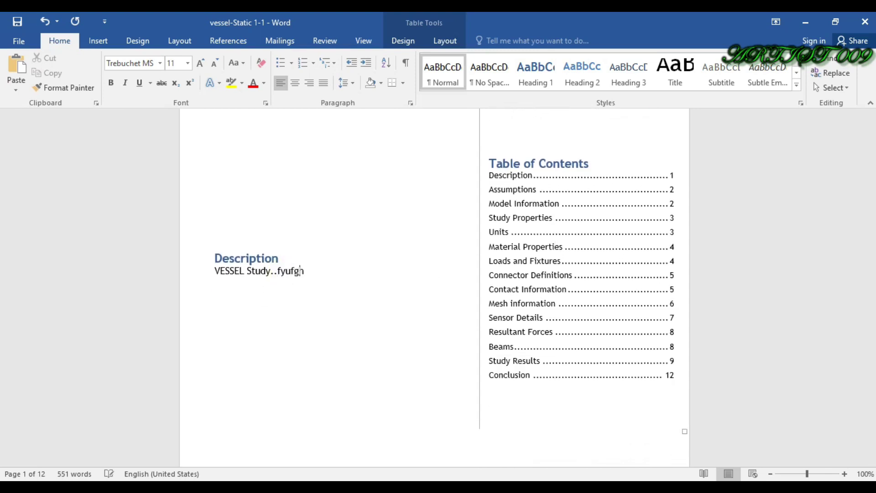
{"action": "type", "text": "hgh"}
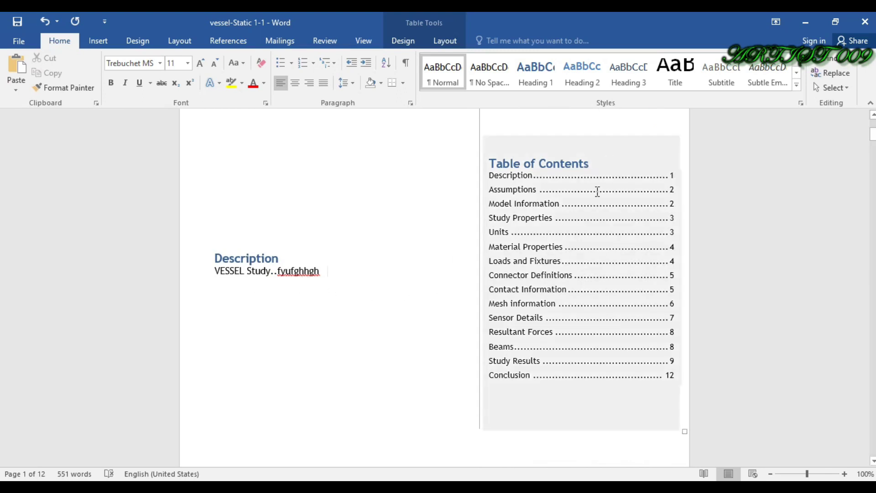
{"action": "scroll", "coordinate": [597, 192], "scroll_direction": "down", "scroll_amount": 1}
{"action": "scroll", "coordinate": [597, 189], "scroll_direction": "up", "scroll_amount": 1}
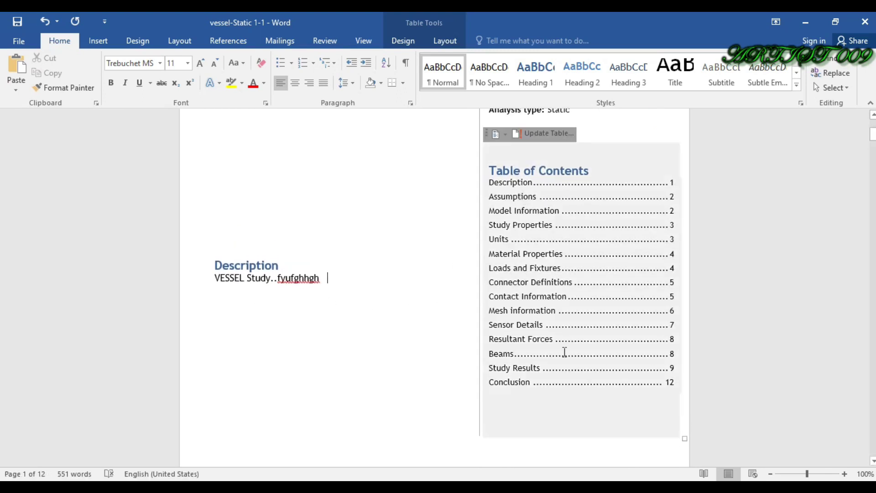
{"action": "scroll", "coordinate": [583, 413], "scroll_direction": "down", "scroll_amount": 3}
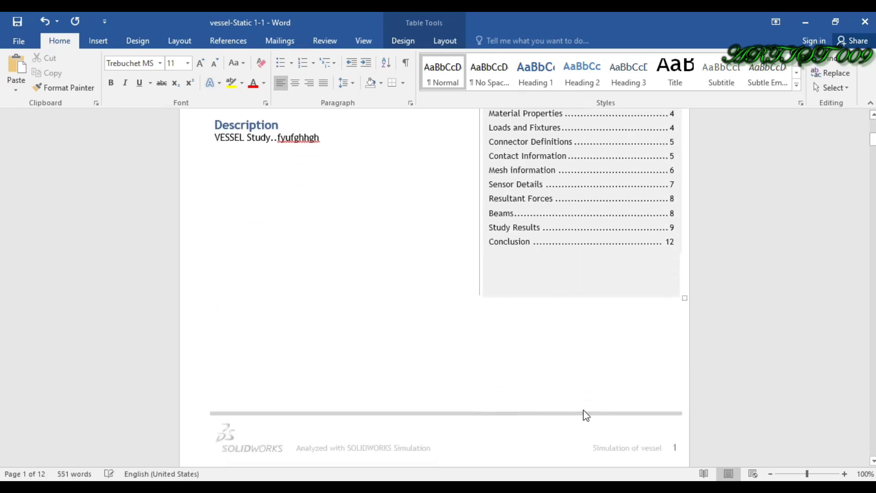
{"action": "scroll", "coordinate": [584, 413], "scroll_direction": "down", "scroll_amount": 5}
{"action": "scroll", "coordinate": [413, 389], "scroll_direction": "down", "scroll_amount": 2}
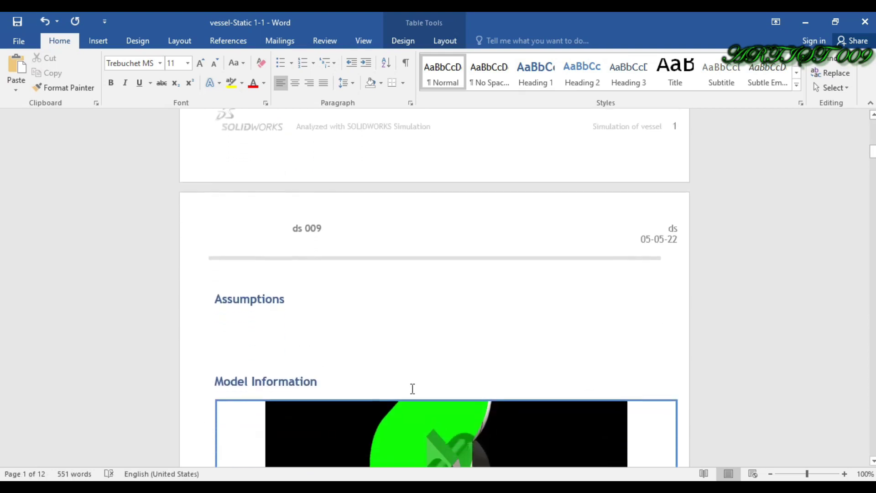
Delete the empty Assumptions heading and its leftover row on page 2
{"action": "left_click_drag", "start_coordinate": [296, 301], "coordinate": [191, 304]}
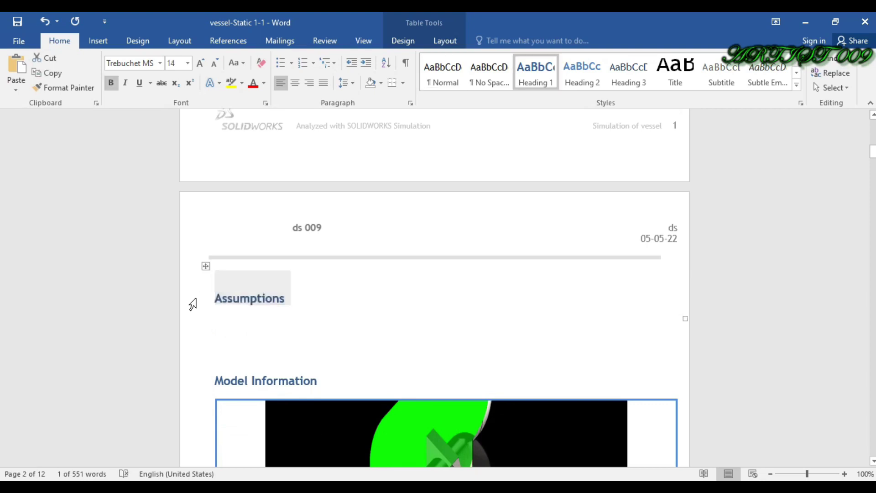
{"action": "key", "text": "Delete"}
{"action": "left_click", "coordinate": [154, 282]}
{"action": "scroll", "coordinate": [152, 281], "scroll_direction": "up", "scroll_amount": 4}
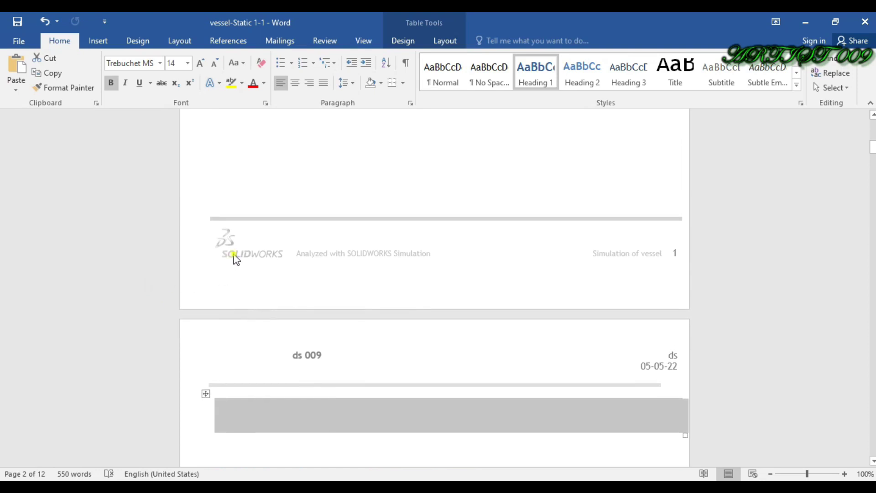
{"action": "key", "text": "BackSpace"}
{"action": "key", "text": "BackSpace"}
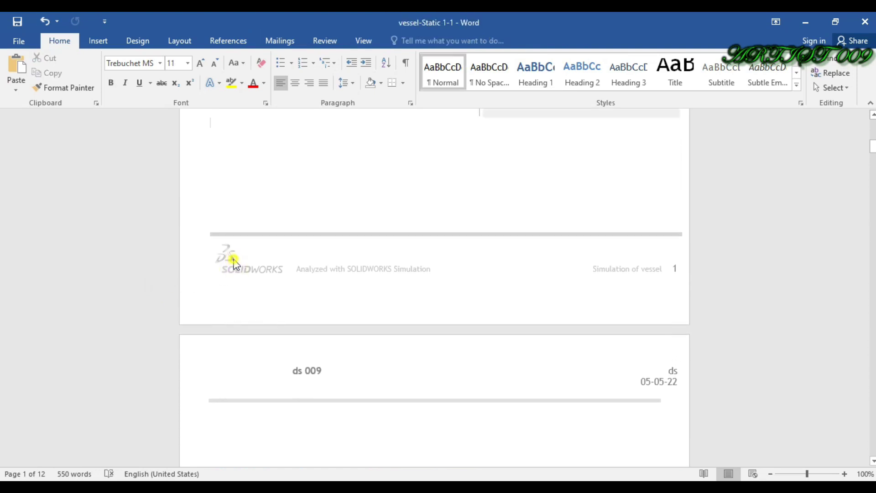
{"action": "double_click", "coordinate": [233, 259]}
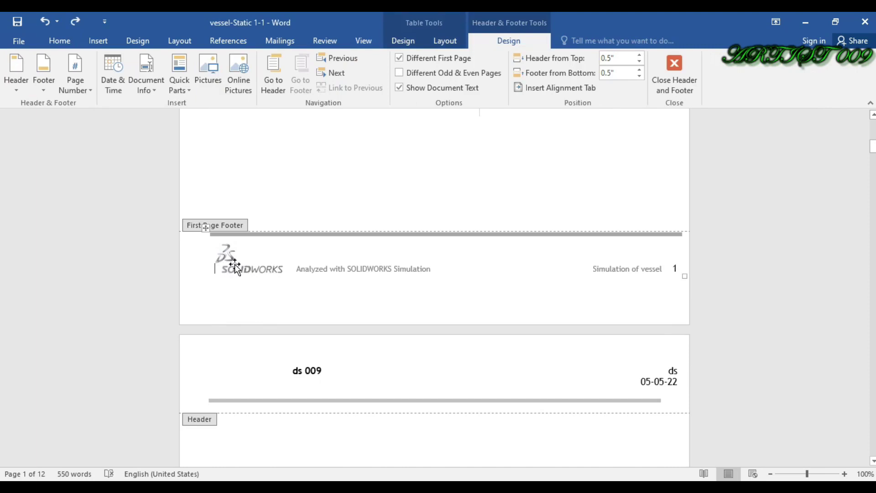
Delete the SOLIDWORKS logo from the page 1 footer, type 'j' there, and exit footer editing
{"action": "left_click", "coordinate": [235, 263]}
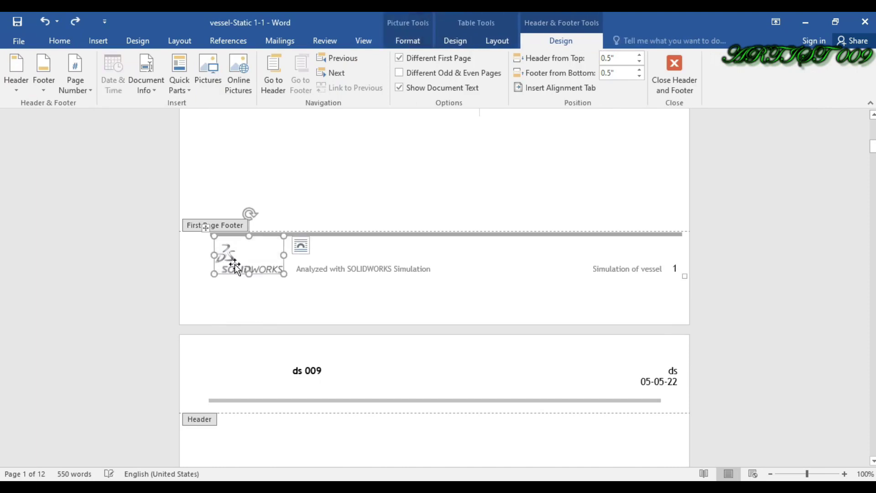
{"action": "key", "text": "Delete"}
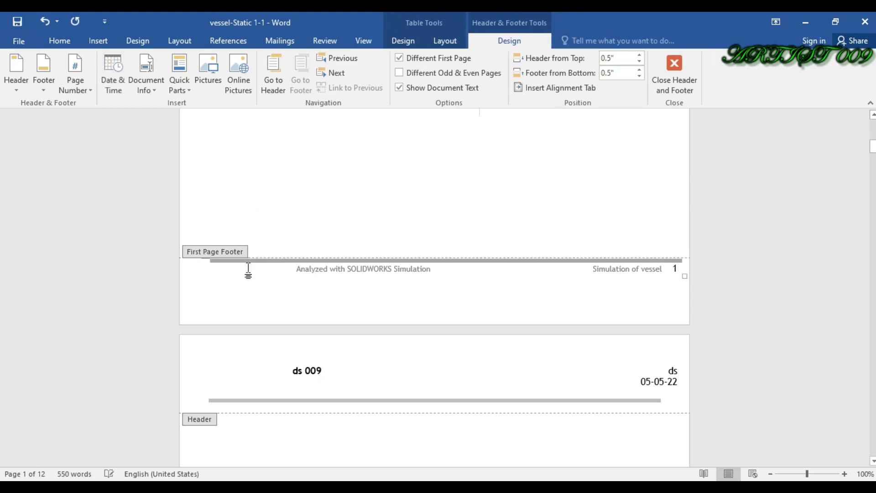
{"action": "left_click", "coordinate": [422, 278]}
{"action": "type", "text": "j"}
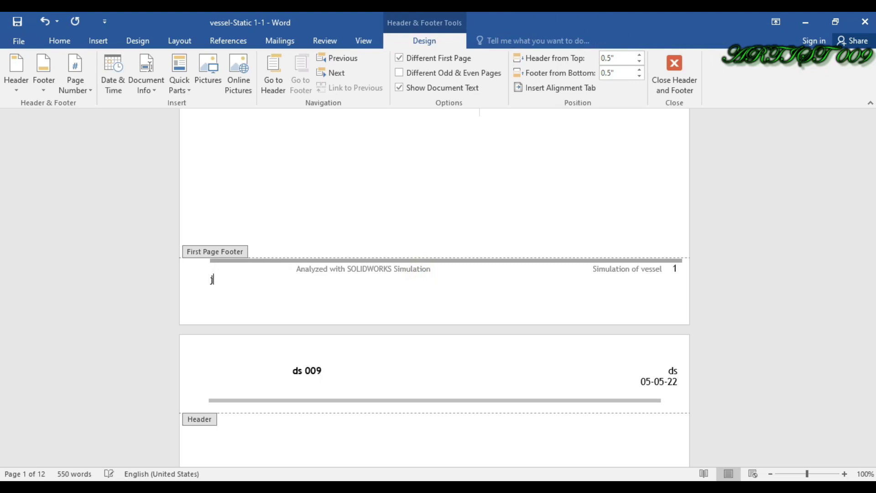
{"action": "left_click", "coordinate": [746, 334]}
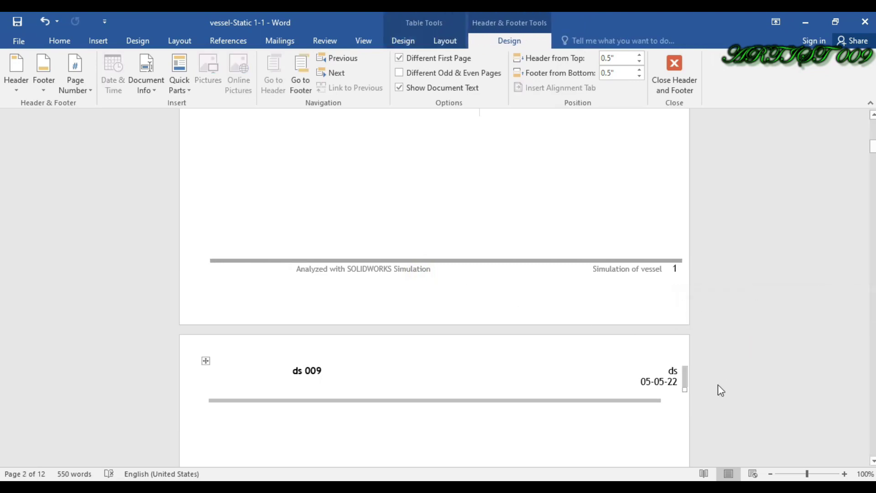
{"action": "key", "text": "Escape"}
{"action": "scroll", "coordinate": [693, 371], "scroll_direction": "down", "scroll_amount": 5}
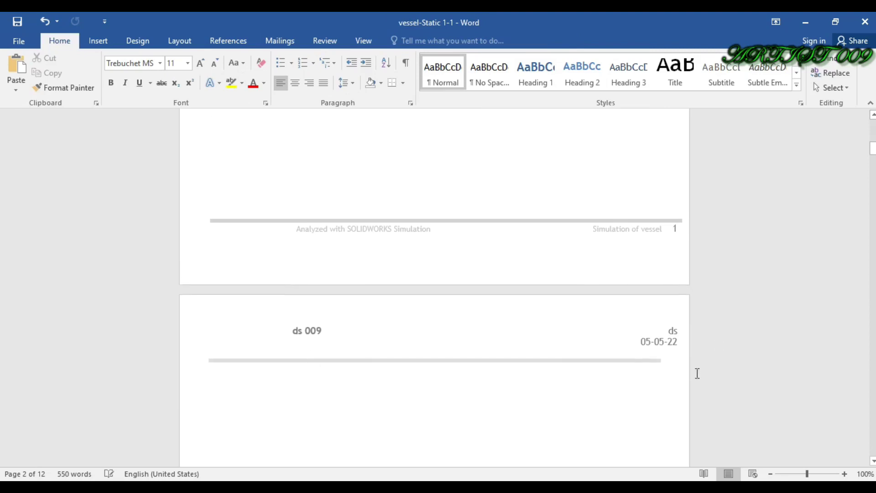
Inspect the Solid Body volumetric properties and select the Study Properties heading and table
{"action": "scroll", "coordinate": [688, 365], "scroll_direction": "down", "scroll_amount": 8}
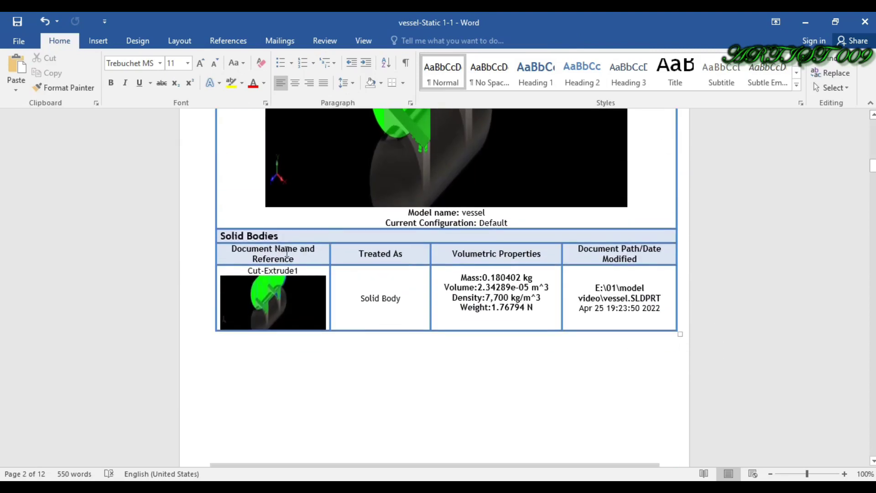
{"action": "left_click_drag", "start_coordinate": [401, 306], "coordinate": [360, 299]}
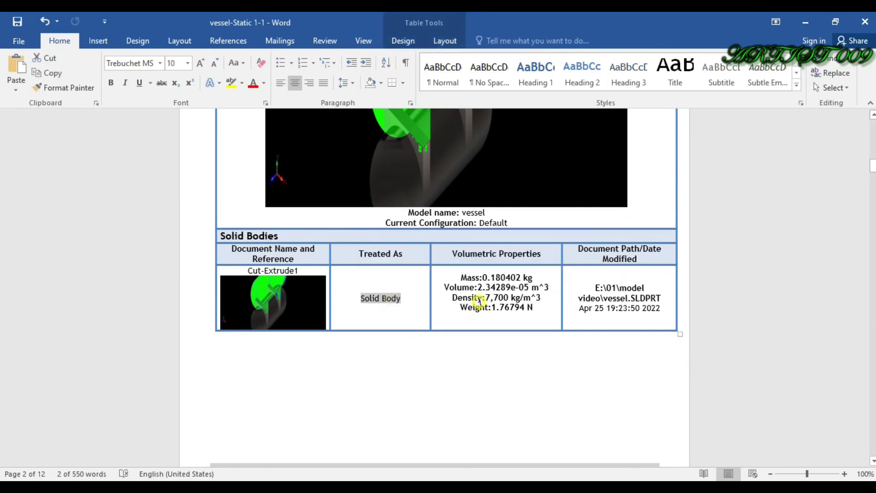
{"action": "left_click", "coordinate": [479, 301]}
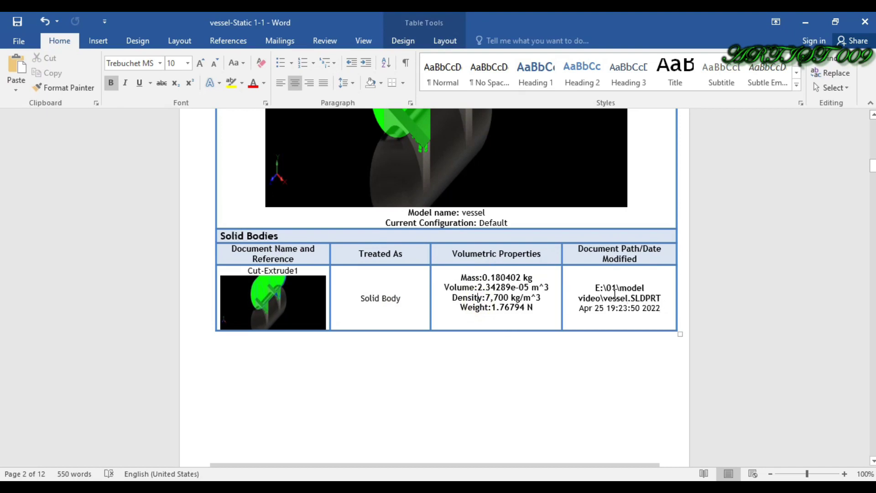
{"action": "scroll", "coordinate": [614, 293], "scroll_direction": "down", "scroll_amount": 7}
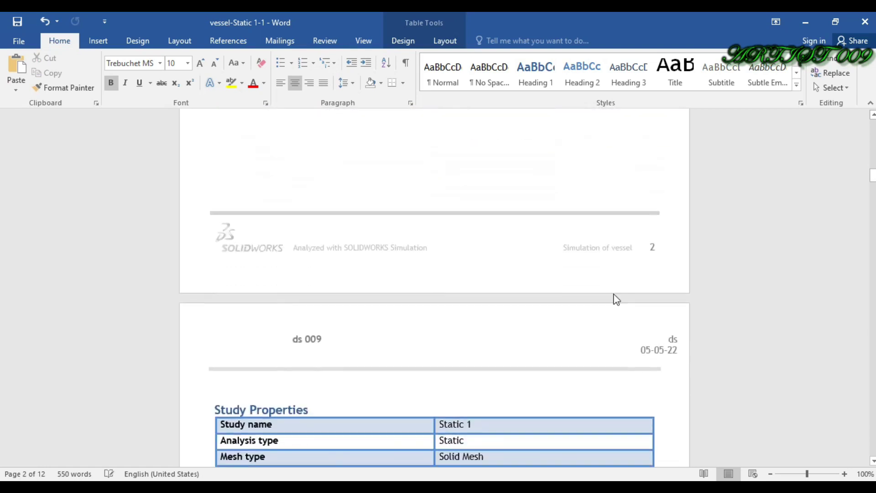
{"action": "scroll", "coordinate": [615, 293], "scroll_direction": "down", "scroll_amount": 2}
{"action": "left_click_drag", "start_coordinate": [314, 194], "coordinate": [213, 196]}
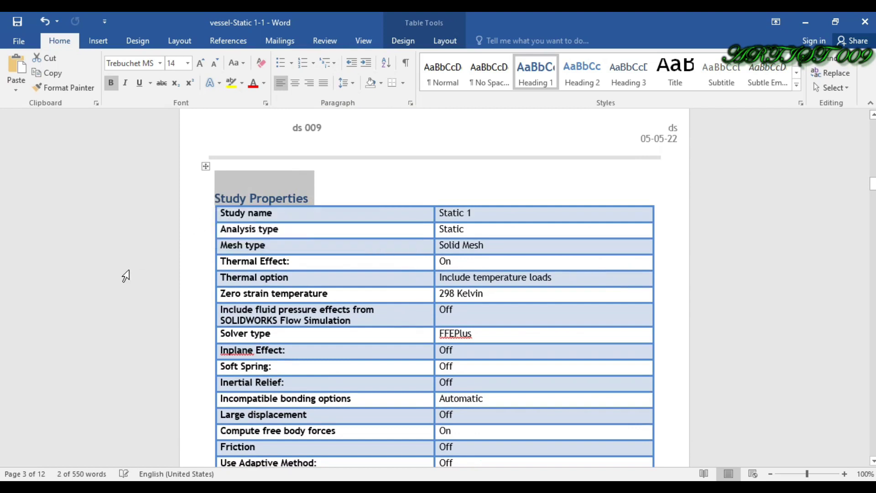
{"action": "left_click", "coordinate": [125, 276], "text": "shift"}
{"action": "left_click", "coordinate": [754, 340]}
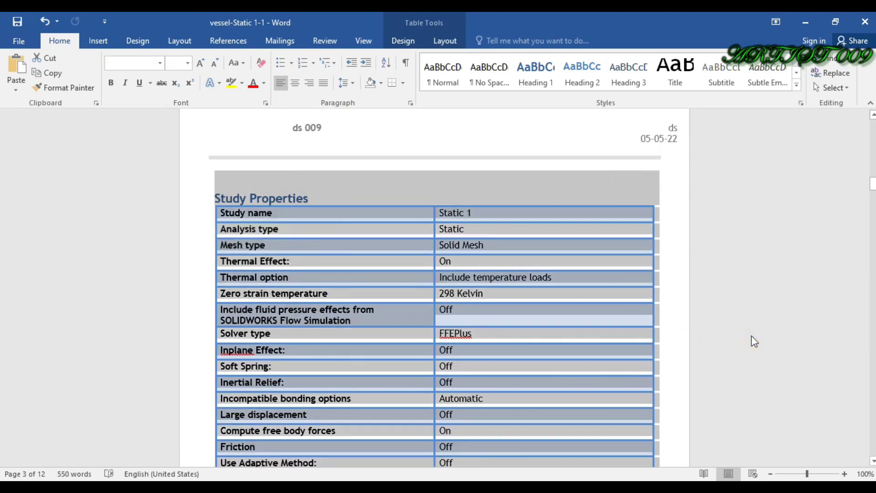
Select the Units heading, then continue to Material Properties on page 4
{"action": "scroll", "coordinate": [699, 316], "scroll_direction": "down", "scroll_amount": 3}
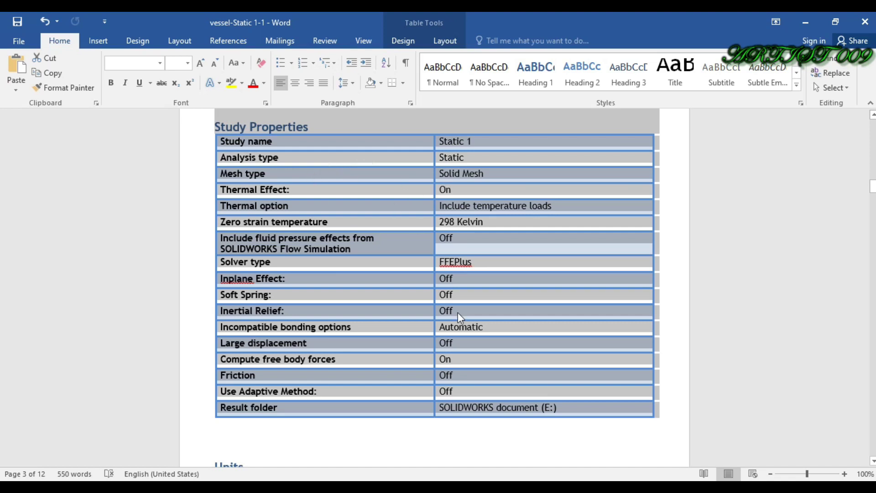
{"action": "scroll", "coordinate": [459, 314], "scroll_direction": "down", "scroll_amount": 3}
{"action": "scroll", "coordinate": [458, 313], "scroll_direction": "down", "scroll_amount": 1}
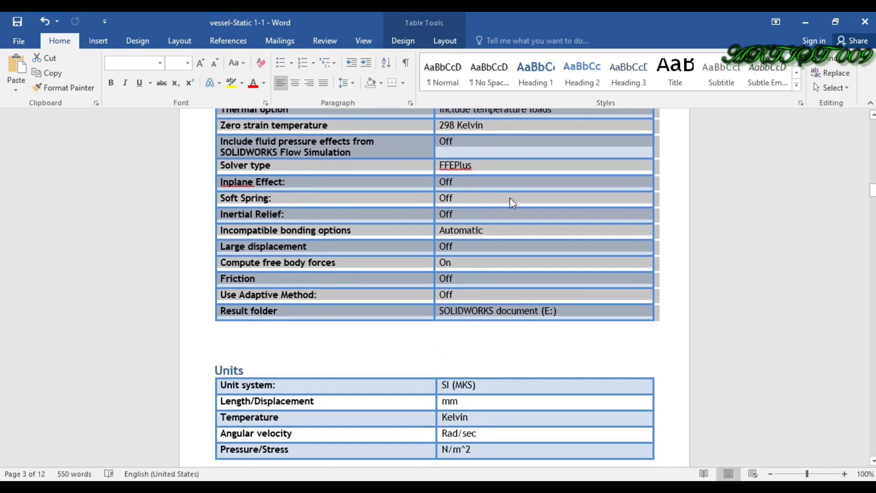
{"action": "scroll", "coordinate": [426, 321], "scroll_direction": "down", "scroll_amount": 4}
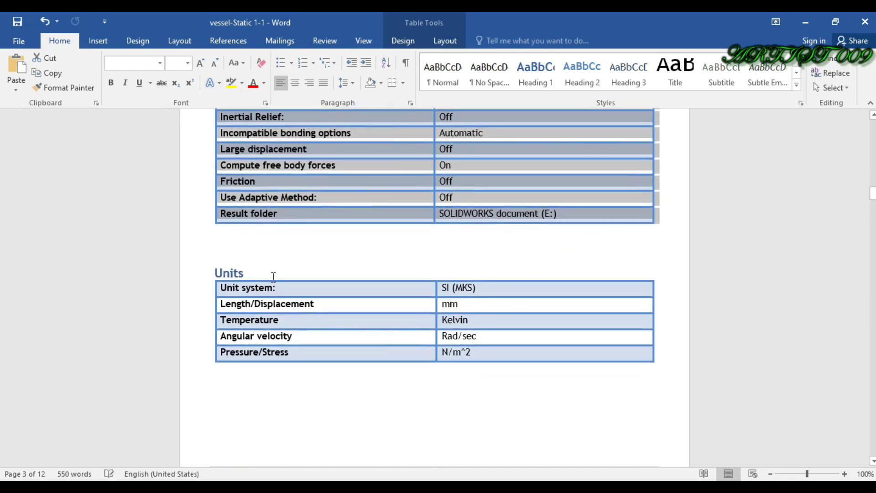
{"action": "double_click", "coordinate": [261, 274]}
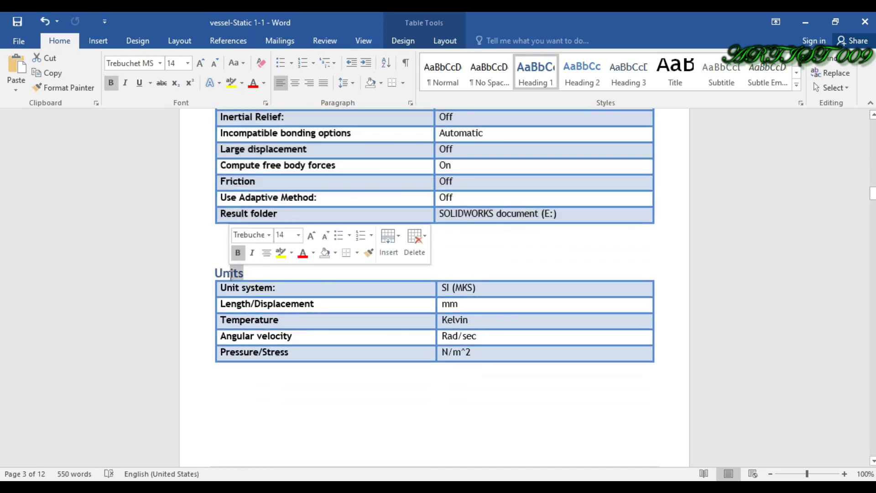
{"action": "left_click", "coordinate": [358, 429]}
{"action": "scroll", "coordinate": [358, 429], "scroll_direction": "down", "scroll_amount": 15}
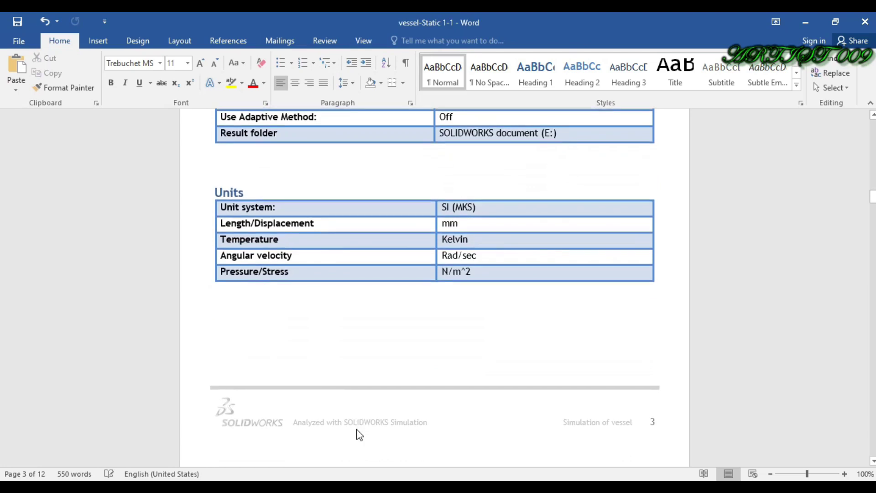
{"action": "scroll", "coordinate": [358, 429], "scroll_direction": "down", "scroll_amount": 4}
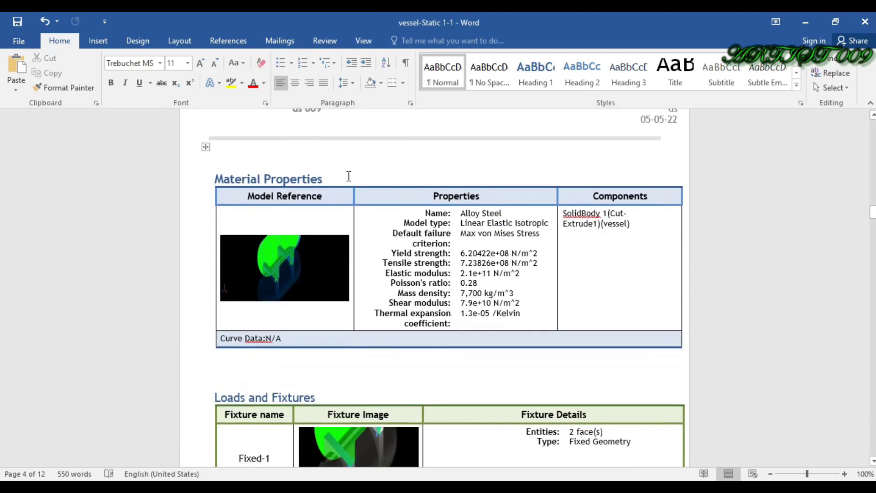
Push the Alloy Steel strength and modulus lines down, then continue to Loads and Fixtures
{"action": "scroll", "coordinate": [472, 230], "scroll_direction": "down", "scroll_amount": 2}
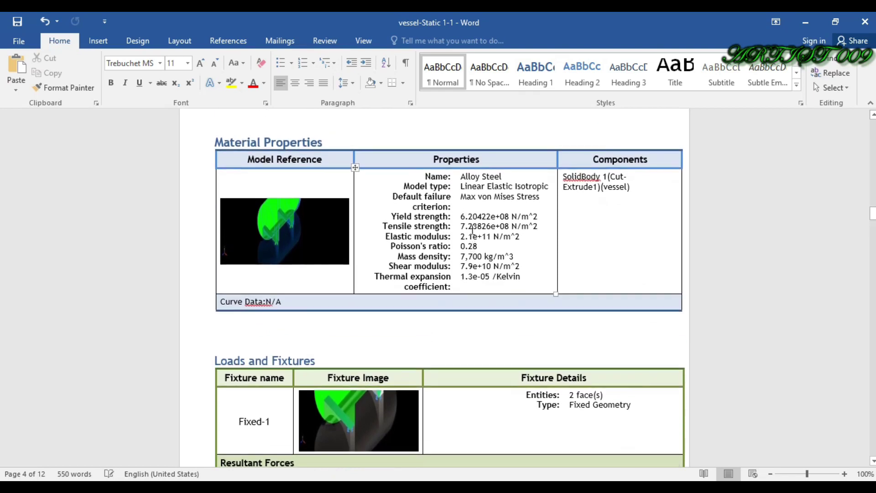
{"action": "left_click", "coordinate": [456, 178]}
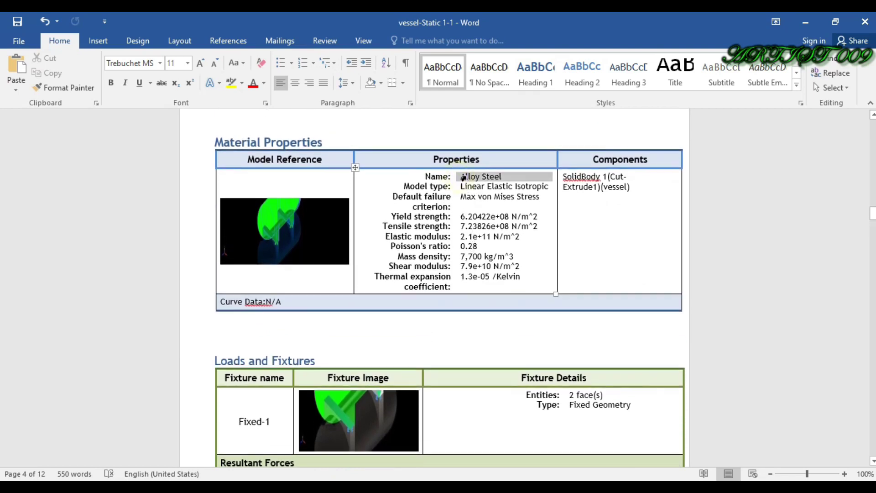
{"action": "left_click", "coordinate": [438, 187]}
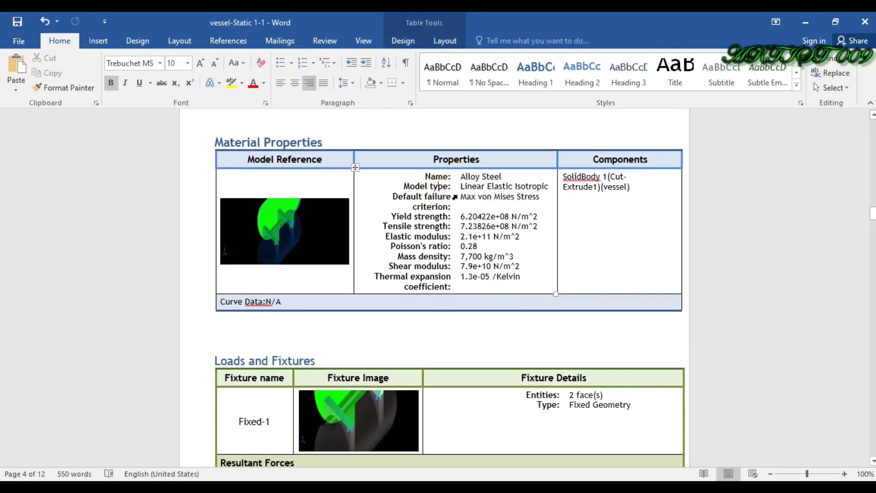
{"action": "left_click", "coordinate": [461, 198]}
{"action": "left_click_drag", "start_coordinate": [382, 214], "coordinate": [396, 280]}
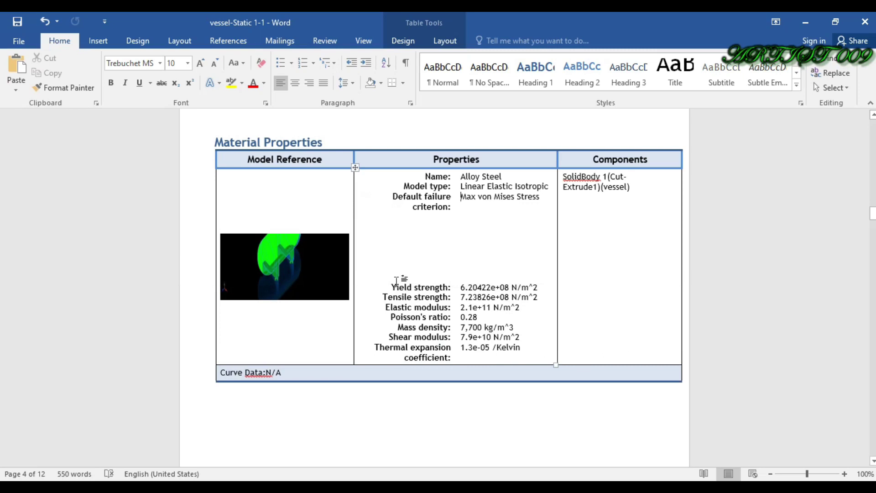
{"action": "scroll", "coordinate": [758, 322], "scroll_direction": "down", "scroll_amount": 10}
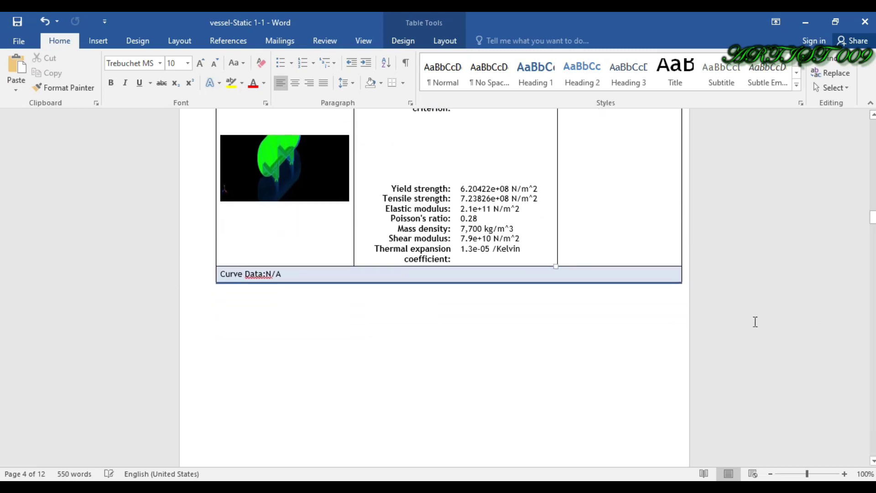
{"action": "scroll", "coordinate": [755, 325], "scroll_direction": "down", "scroll_amount": 10}
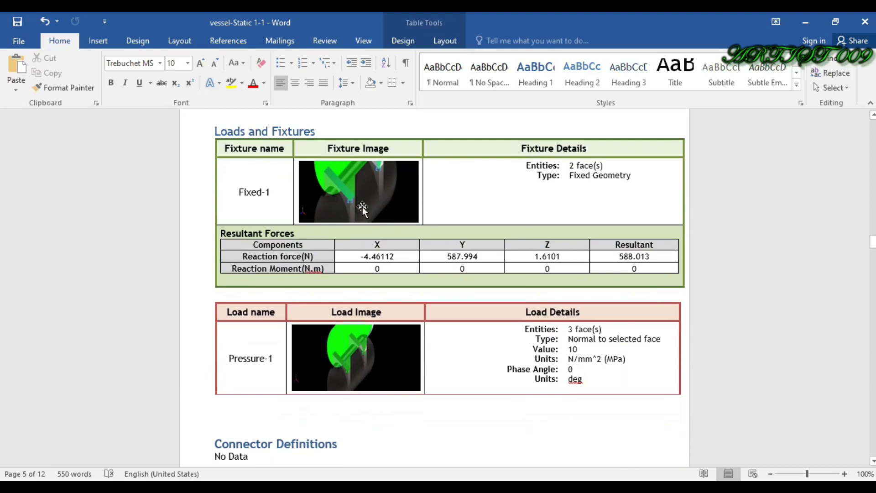
{"action": "scroll", "coordinate": [362, 207], "scroll_direction": "up", "scroll_amount": 1}
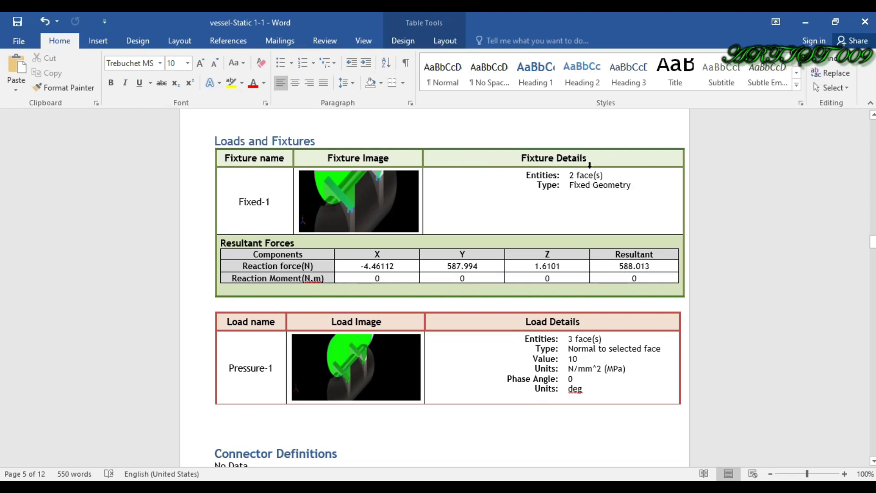
{"action": "scroll", "coordinate": [562, 209], "scroll_direction": "down", "scroll_amount": 3}
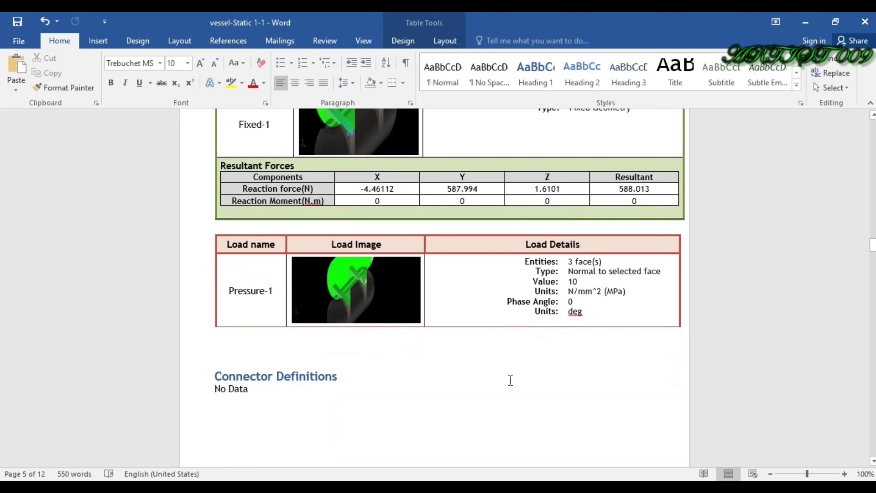
{"action": "scroll", "coordinate": [510, 380], "scroll_direction": "down", "scroll_amount": 3}
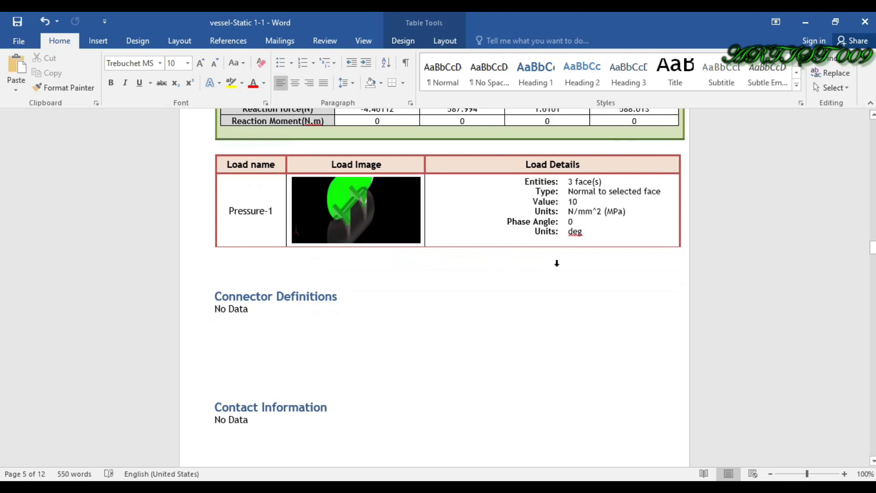
{"action": "scroll", "coordinate": [557, 263], "scroll_direction": "down", "scroll_amount": 1}
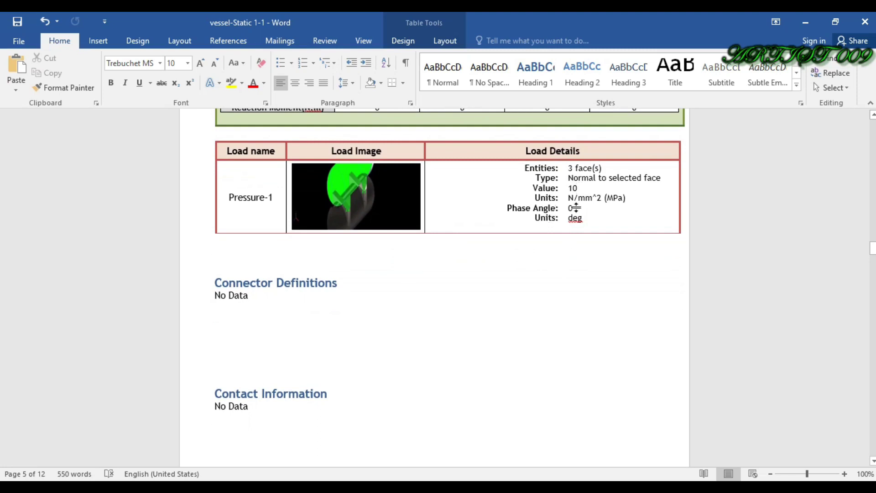
{"action": "scroll", "coordinate": [519, 287], "scroll_direction": "down", "scroll_amount": 10}
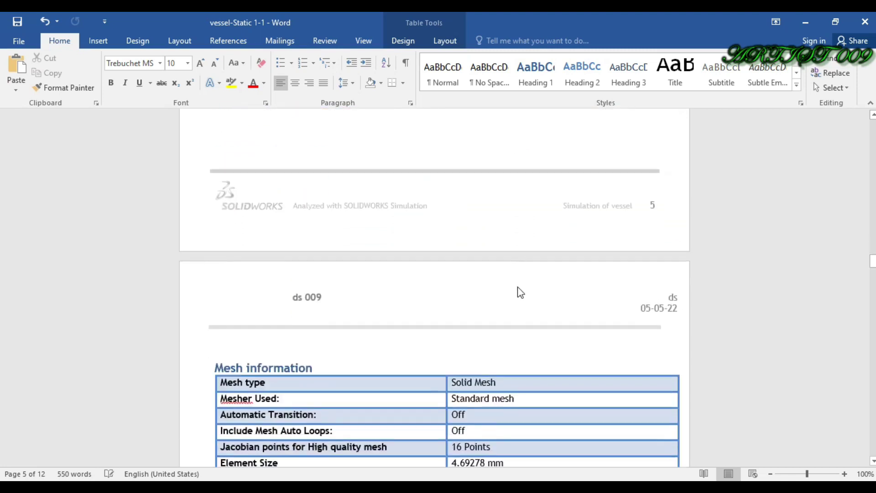
On page 5, remove the Connector Definitions and Contact Information headings along with their 'No Data' text
{"action": "scroll", "coordinate": [519, 287], "scroll_direction": "down", "scroll_amount": 4}
{"action": "scroll", "coordinate": [518, 286], "scroll_direction": "up", "scroll_amount": 8}
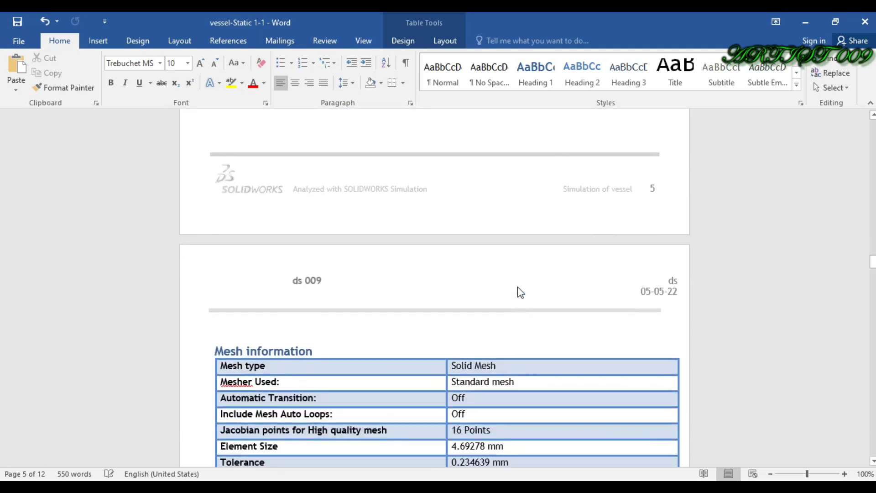
{"action": "scroll", "coordinate": [519, 286], "scroll_direction": "up", "scroll_amount": 3}
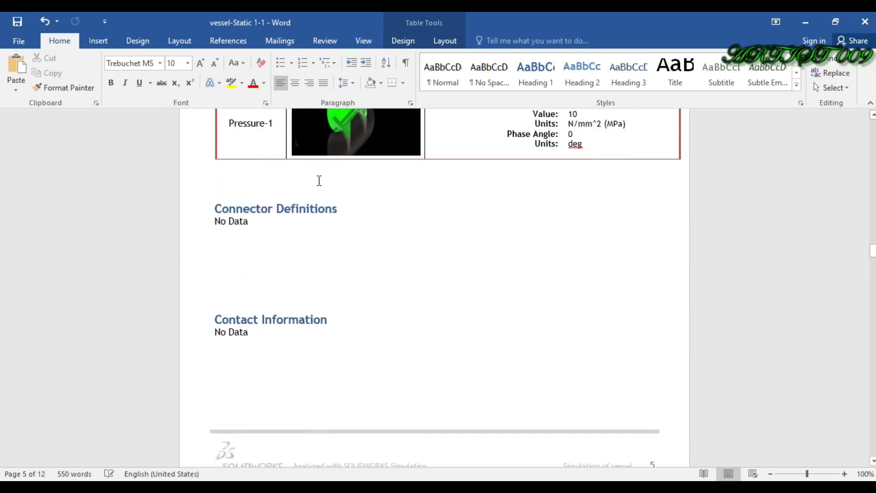
{"action": "left_click_drag", "start_coordinate": [251, 222], "coordinate": [214, 205]}
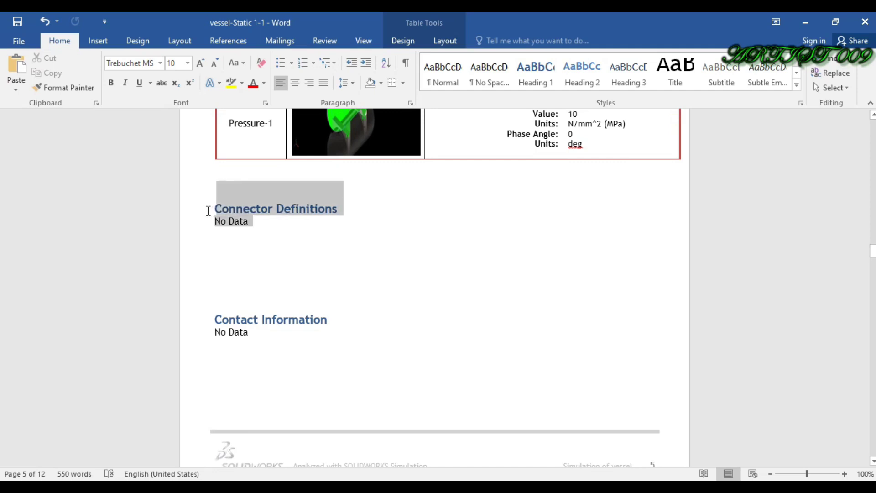
{"action": "key", "text": "Delete"}
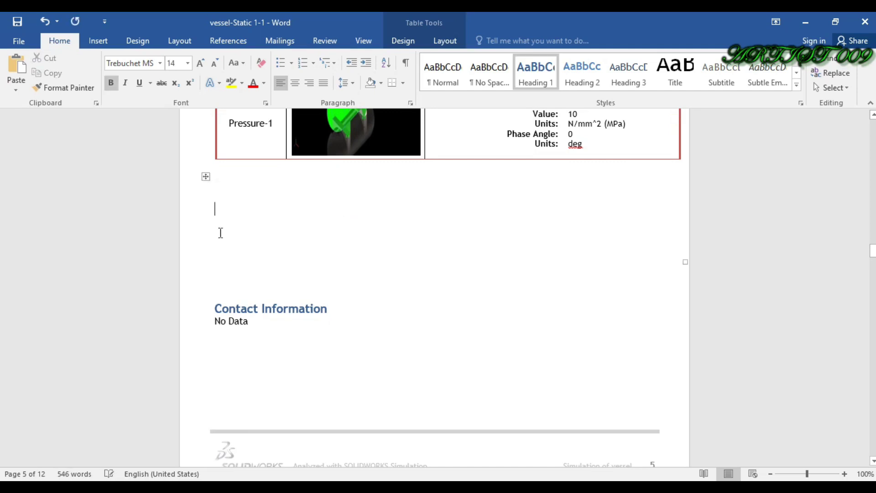
{"action": "left_click_drag", "start_coordinate": [256, 329], "coordinate": [212, 314]}
{"action": "key", "text": "Delete"}
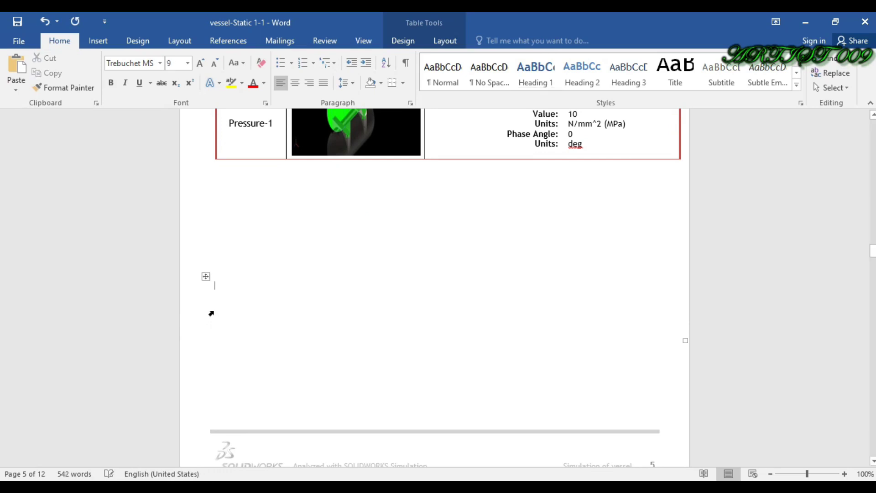
{"action": "scroll", "coordinate": [223, 280], "scroll_direction": "down", "scroll_amount": 10}
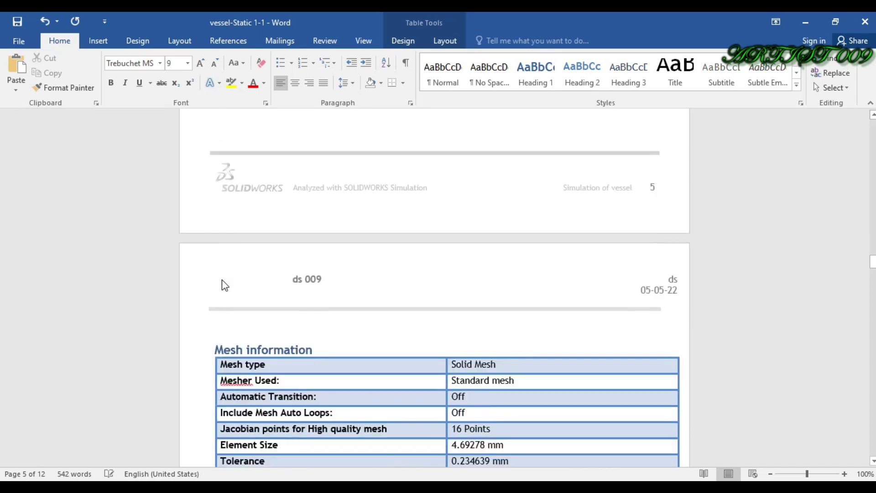
{"action": "scroll", "coordinate": [223, 280], "scroll_direction": "down", "scroll_amount": 1}
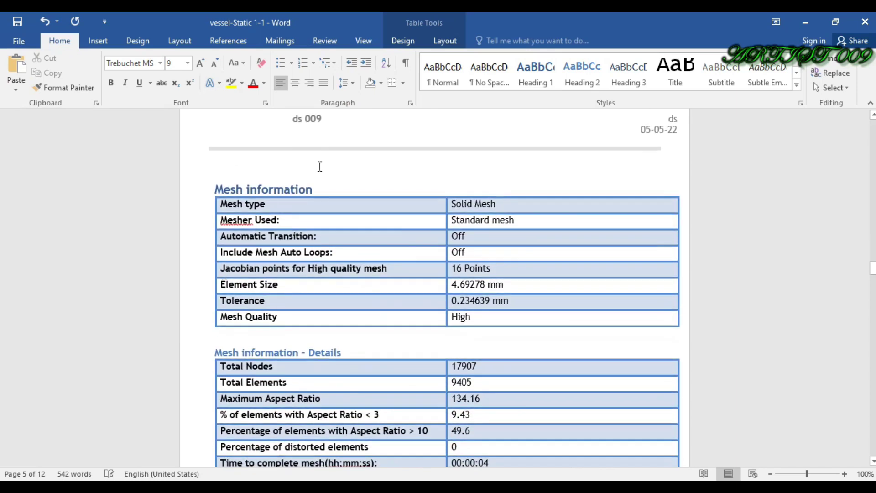
{"action": "scroll", "coordinate": [326, 185], "scroll_direction": "down", "scroll_amount": 1}
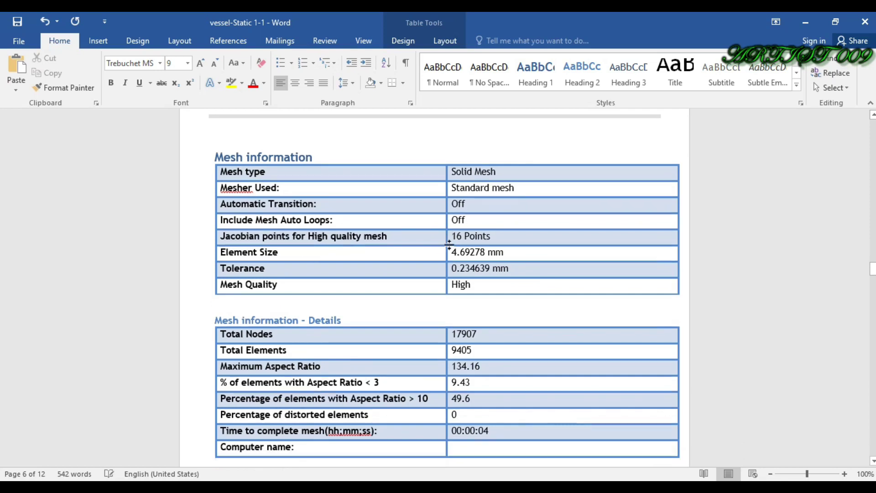
{"action": "scroll", "coordinate": [341, 228], "scroll_direction": "down", "scroll_amount": 4}
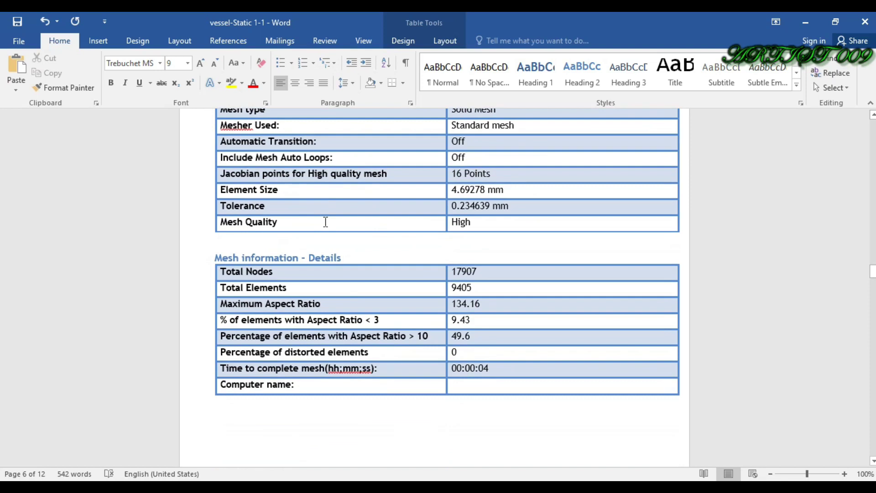
{"action": "scroll", "coordinate": [371, 246], "scroll_direction": "down", "scroll_amount": 5}
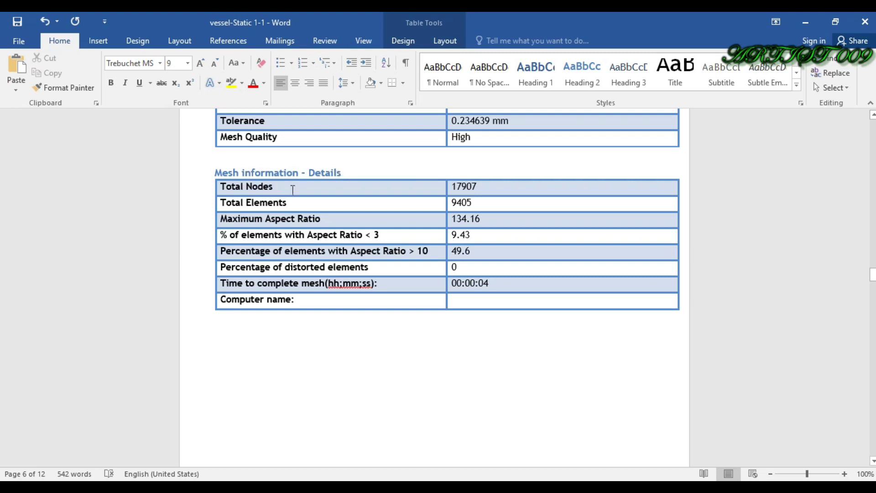
{"action": "left_click_drag", "start_coordinate": [493, 188], "coordinate": [452, 187]}
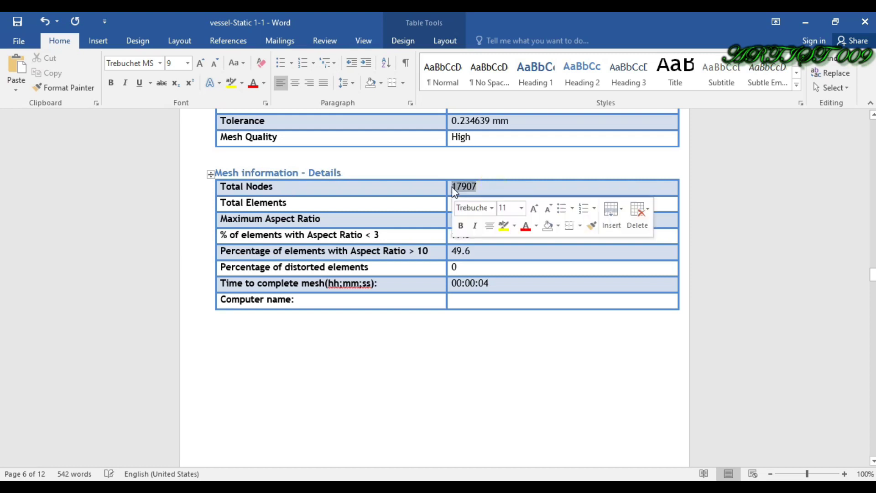
{"action": "left_click", "coordinate": [416, 216]}
{"action": "left_click_drag", "start_coordinate": [478, 204], "coordinate": [459, 204]}
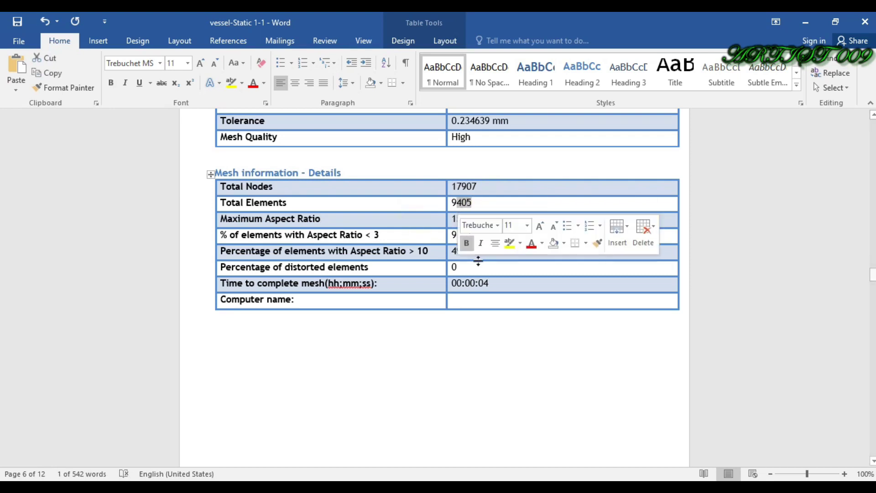
{"action": "left_click", "coordinate": [484, 341]}
{"action": "scroll", "coordinate": [484, 341], "scroll_direction": "down", "scroll_amount": 20}
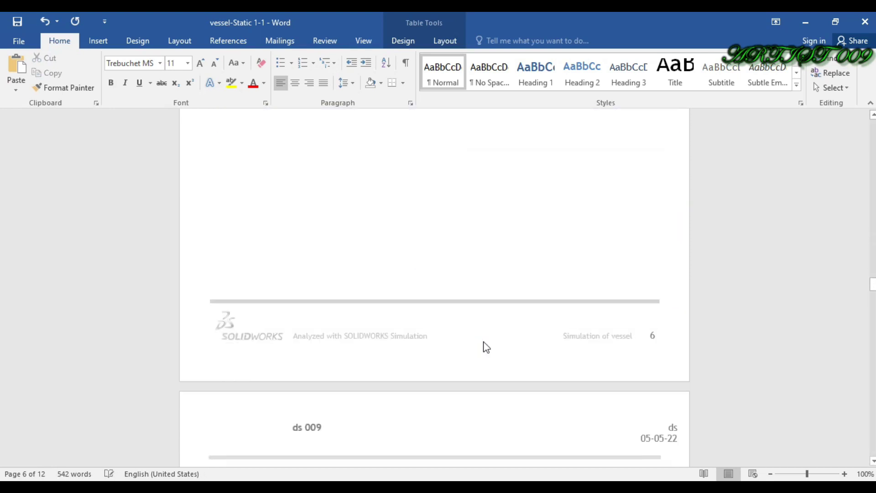
{"action": "scroll", "coordinate": [483, 341], "scroll_direction": "down", "scroll_amount": 18}
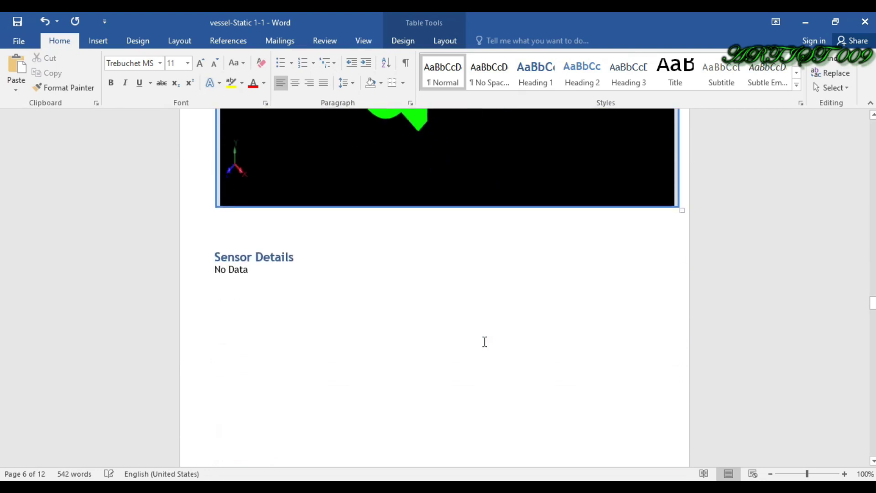
{"action": "scroll", "coordinate": [484, 347], "scroll_direction": "down", "scroll_amount": 10}
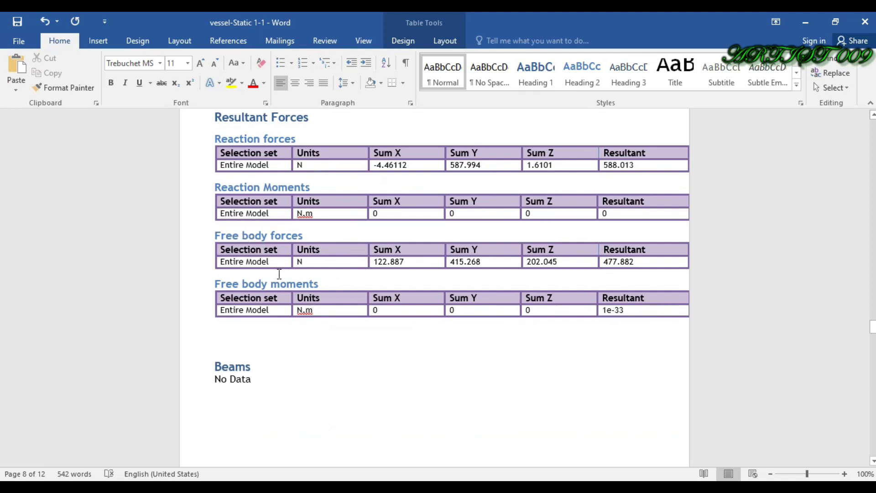
{"action": "scroll", "coordinate": [401, 379], "scroll_direction": "down", "scroll_amount": 15}
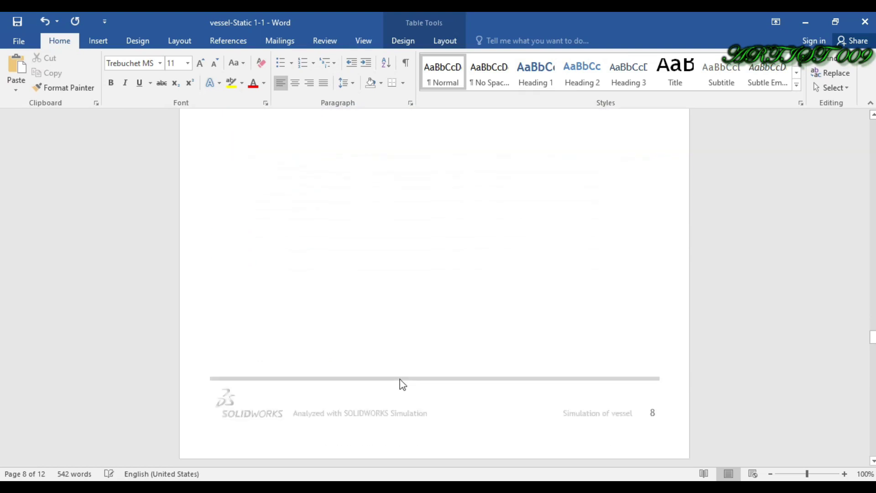
{"action": "scroll", "coordinate": [401, 379], "scroll_direction": "down", "scroll_amount": 3}
{"action": "scroll", "coordinate": [401, 380], "scroll_direction": "up", "scroll_amount": 5}
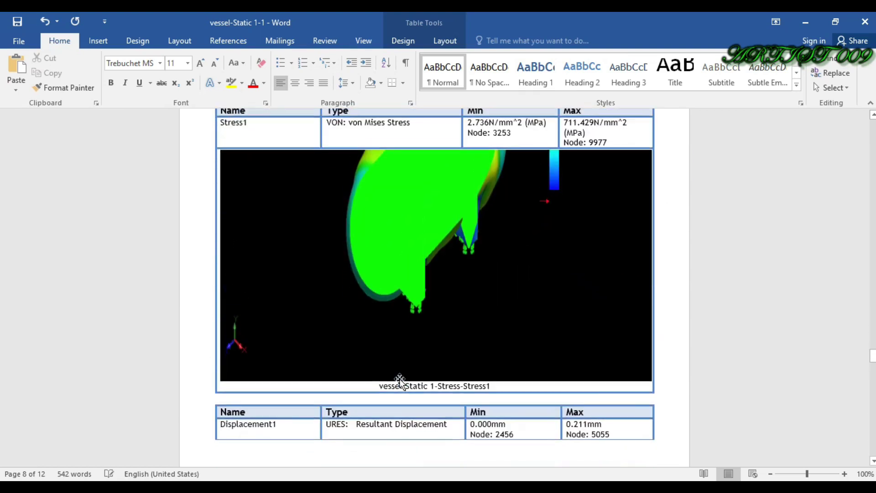
{"action": "scroll", "coordinate": [339, 146], "scroll_direction": "down", "scroll_amount": 2}
{"action": "scroll", "coordinate": [339, 150], "scroll_direction": "up", "scroll_amount": 2}
{"action": "left_click_drag", "start_coordinate": [301, 148], "coordinate": [253, 189]}
{"action": "left_click", "coordinate": [254, 189]}
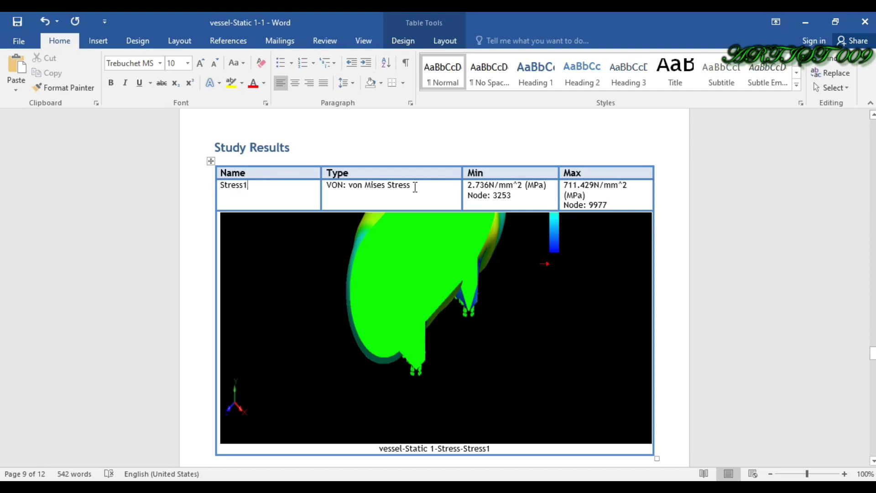
{"action": "left_click_drag", "start_coordinate": [518, 195], "coordinate": [480, 189]}
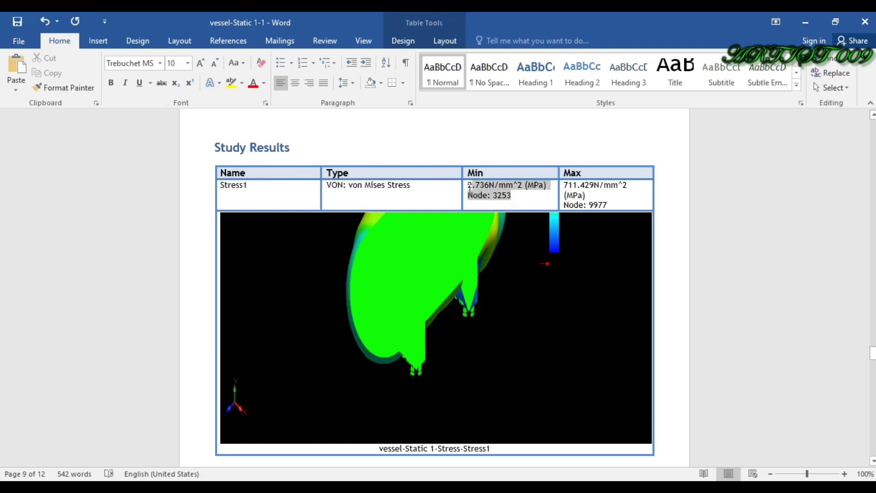
{"action": "left_click", "coordinate": [505, 187]}
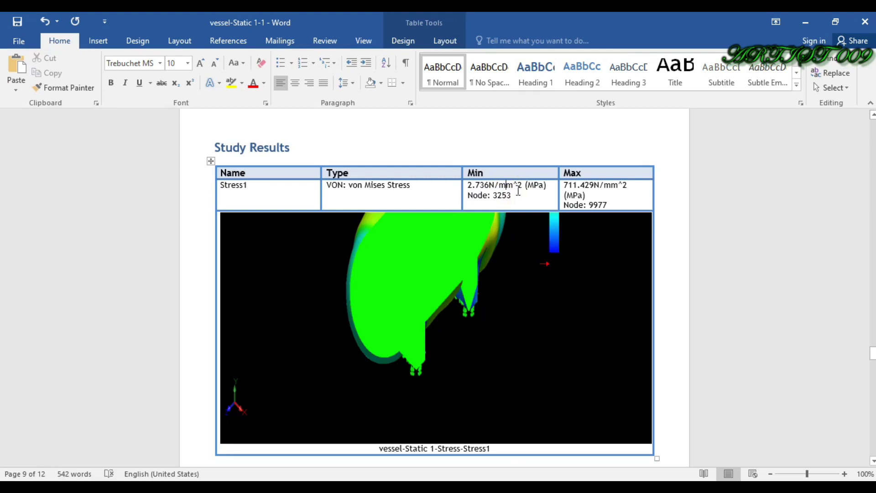
{"action": "left_click", "coordinate": [594, 194]}
{"action": "scroll", "coordinate": [593, 194], "scroll_direction": "down", "scroll_amount": 2}
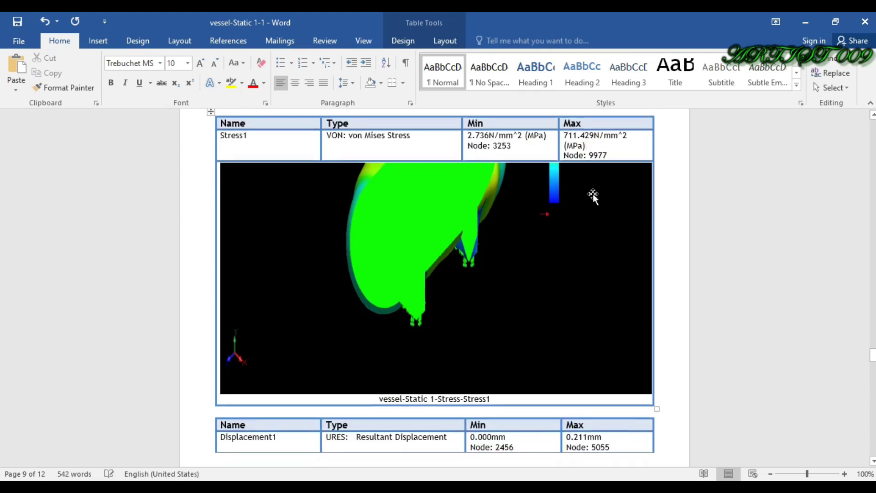
{"action": "double_click", "coordinate": [601, 154]}
{"action": "left_click_drag", "start_coordinate": [518, 144], "coordinate": [468, 145]}
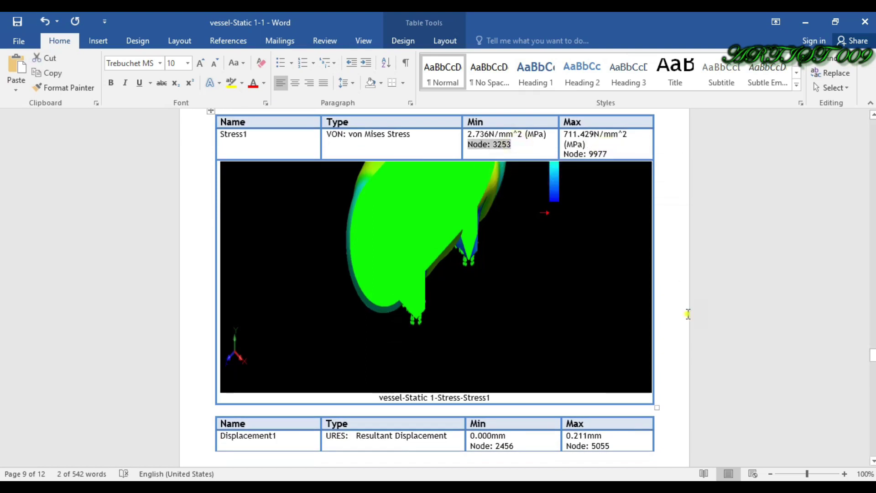
{"action": "key", "text": "ctrl+z"}
{"action": "key", "text": "ctrl+z"}
{"action": "key", "text": "ctrl+z"}
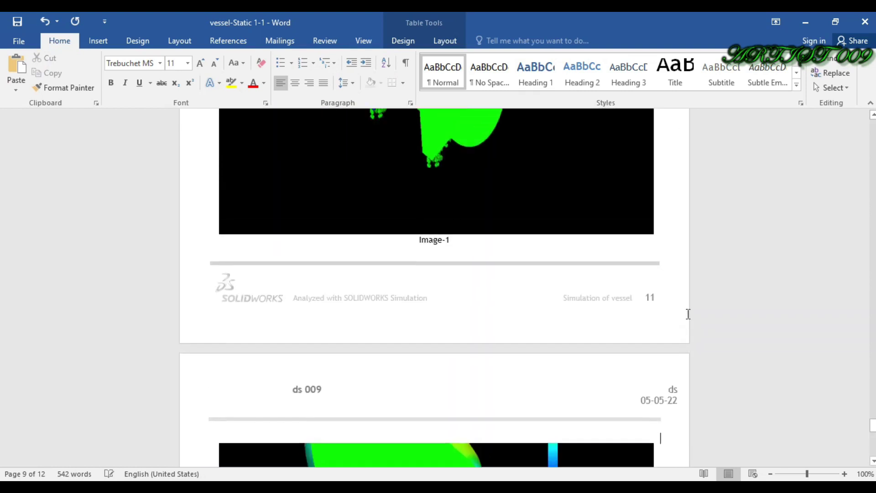
Review the Factor of Safety and Strain result tables in the report
{"action": "scroll", "coordinate": [689, 314], "scroll_direction": "up", "scroll_amount": 10}
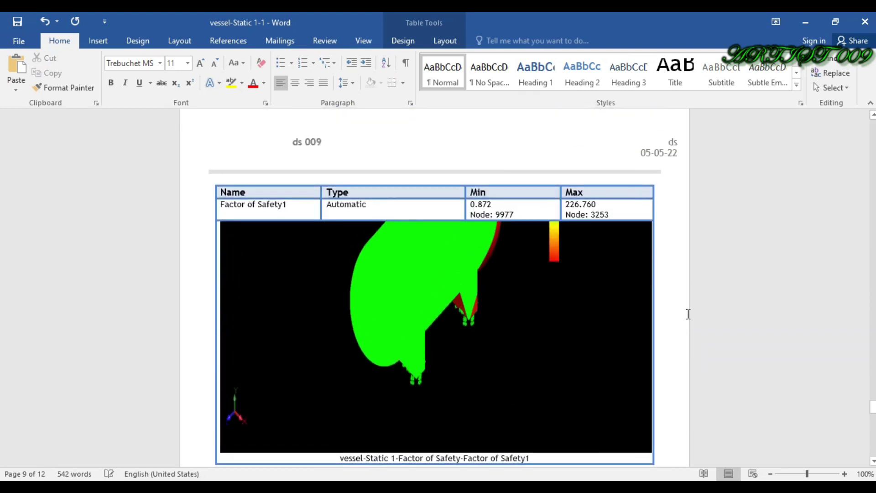
{"action": "left_click", "coordinate": [371, 210]}
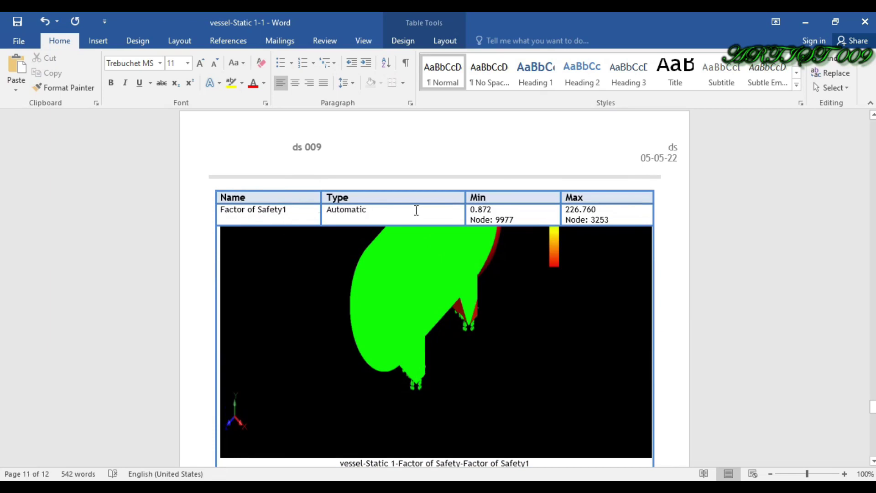
{"action": "scroll", "coordinate": [449, 152], "scroll_direction": "up", "scroll_amount": 10}
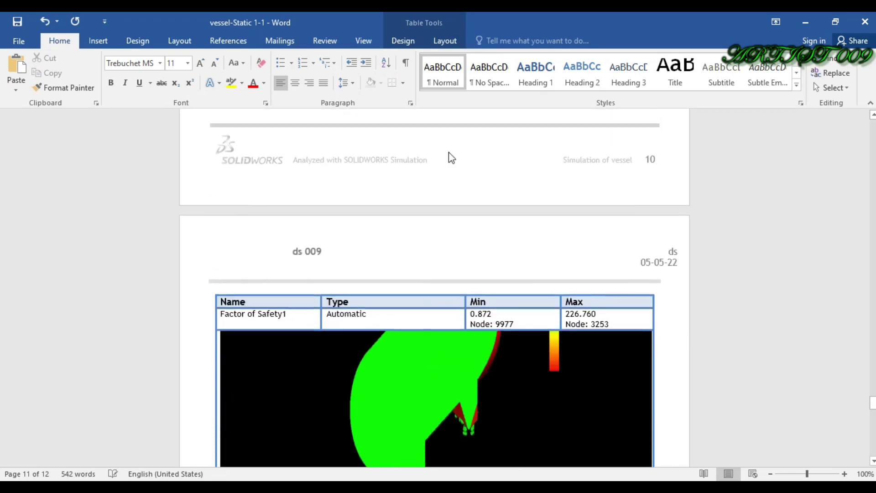
{"action": "scroll", "coordinate": [448, 152], "scroll_direction": "up", "scroll_amount": 3}
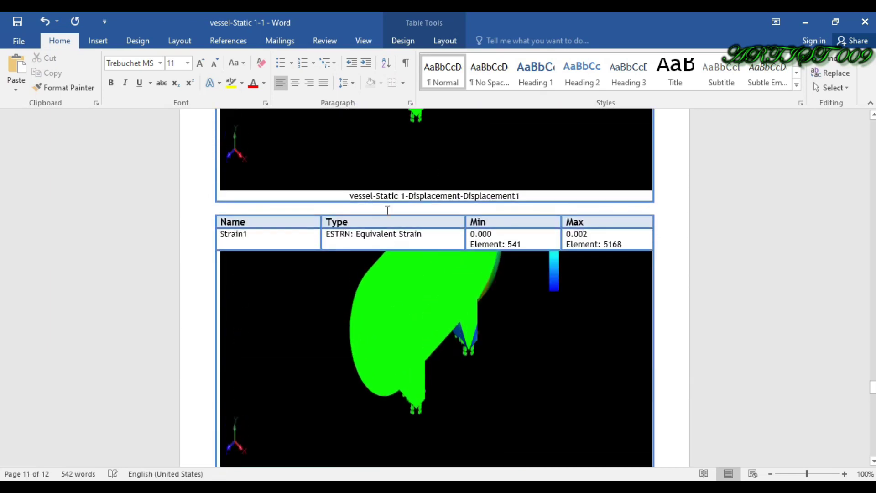
{"action": "scroll", "coordinate": [511, 241], "scroll_direction": "up", "scroll_amount": 15}
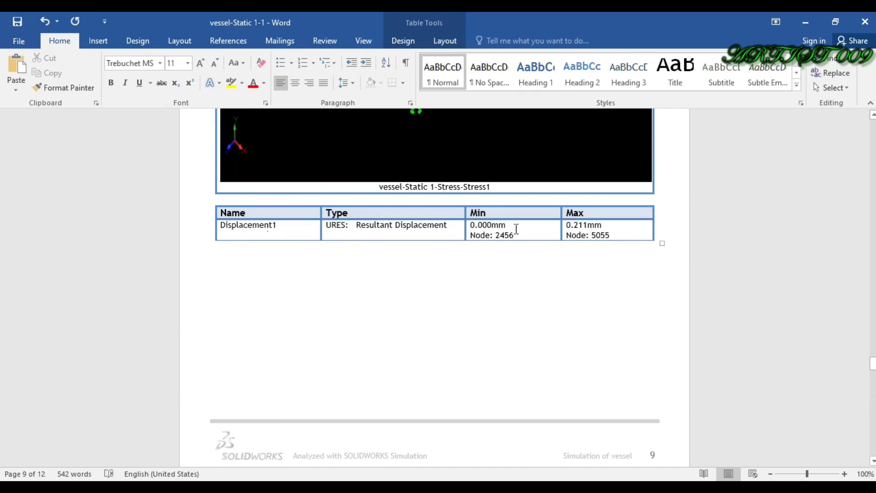
Check the minimum and maximum displacement node numbers, 2456 and 5055, in the Displacement table
{"action": "left_click_drag", "start_coordinate": [517, 235], "coordinate": [493, 235]}
{"action": "left_click", "coordinate": [460, 286]}
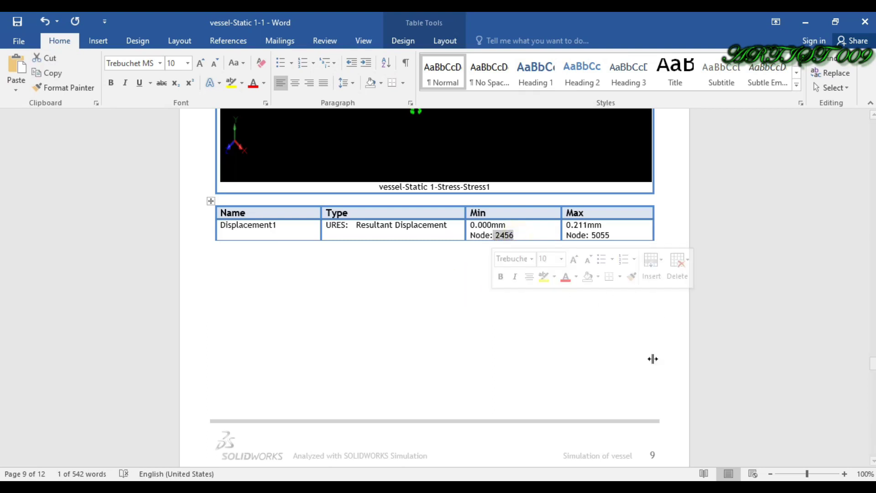
{"action": "left_click_drag", "start_coordinate": [614, 235], "coordinate": [585, 235]}
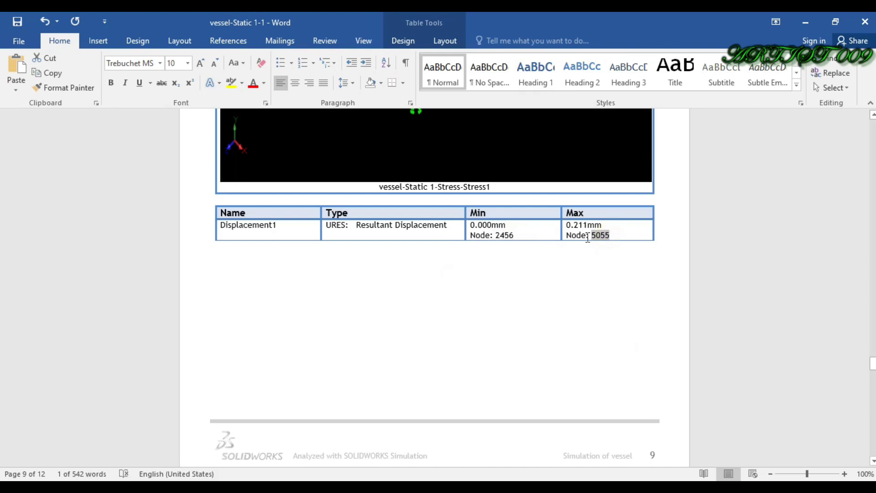
{"action": "left_click", "coordinate": [505, 286]}
{"action": "scroll", "coordinate": [505, 287], "scroll_direction": "down", "scroll_amount": 20}
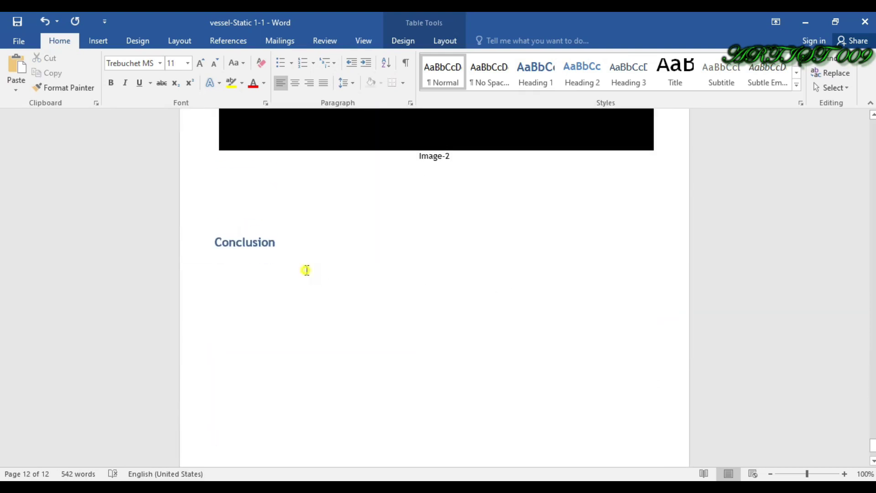
Type 'uuuubhj ijkjjjjop' under the Conclusion heading, then scroll back through the report
{"action": "left_click", "coordinate": [301, 270]}
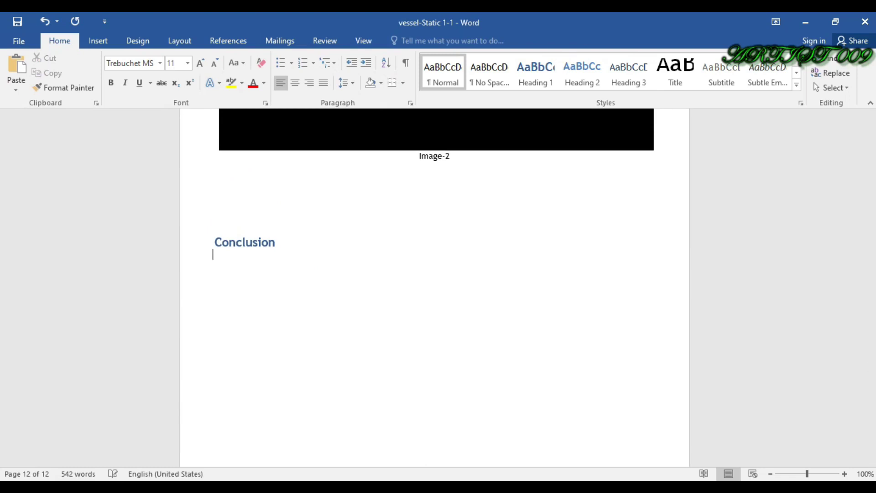
{"action": "type", "text": "uuuubhj ijkjjjjopkkkm"}
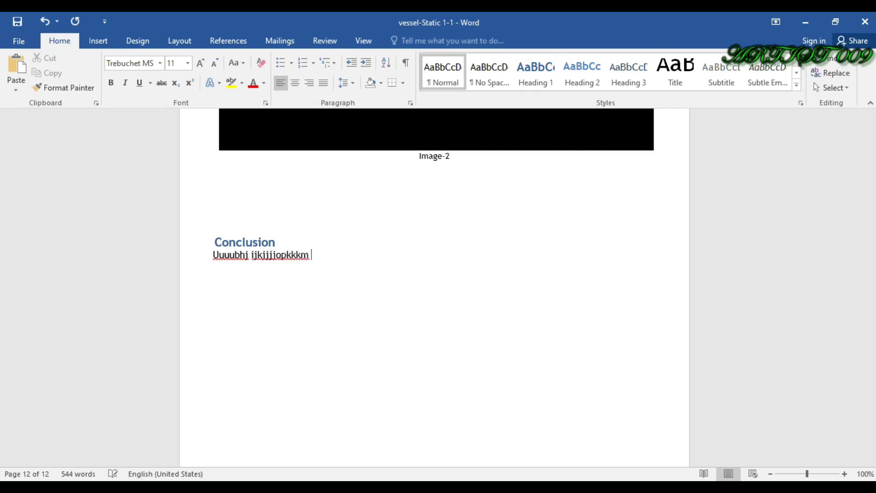
{"action": "scroll", "coordinate": [450, 254], "scroll_direction": "up", "scroll_amount": 5}
{"action": "scroll", "coordinate": [449, 258], "scroll_direction": "up", "scroll_amount": 20}
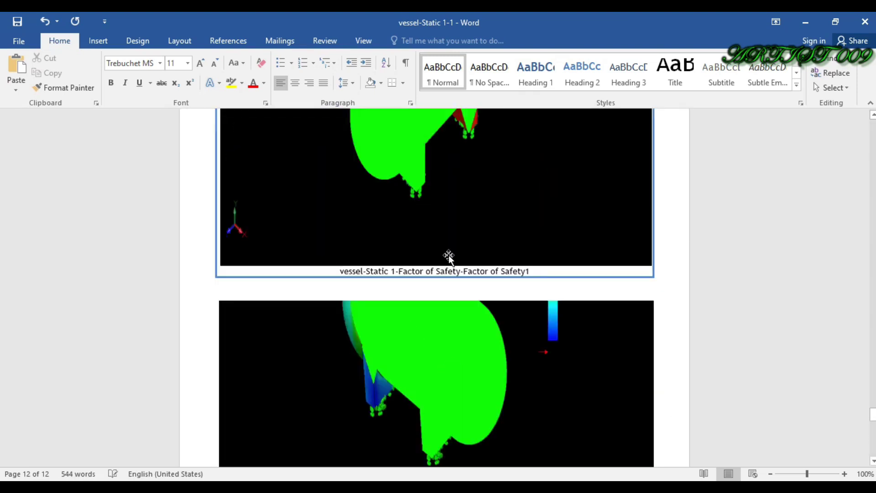
{"action": "scroll", "coordinate": [449, 258], "scroll_direction": "up", "scroll_amount": 20}
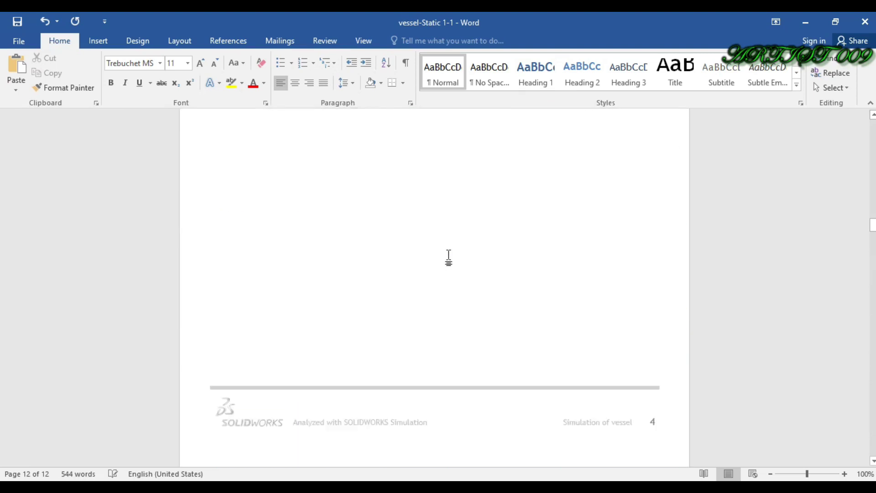
{"action": "scroll", "coordinate": [448, 255], "scroll_direction": "down", "scroll_amount": 20}
{"action": "scroll", "coordinate": [448, 256], "scroll_direction": "down", "scroll_amount": 20}
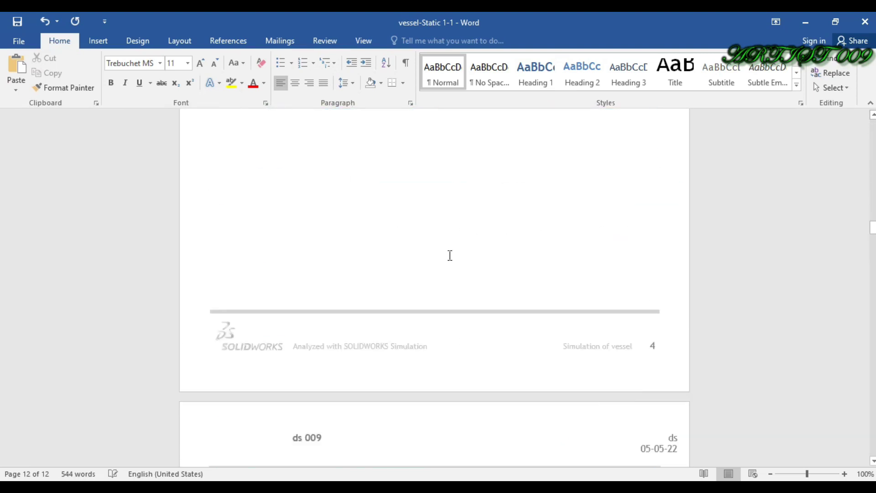
{"action": "scroll", "coordinate": [448, 258], "scroll_direction": "down", "scroll_amount": 15}
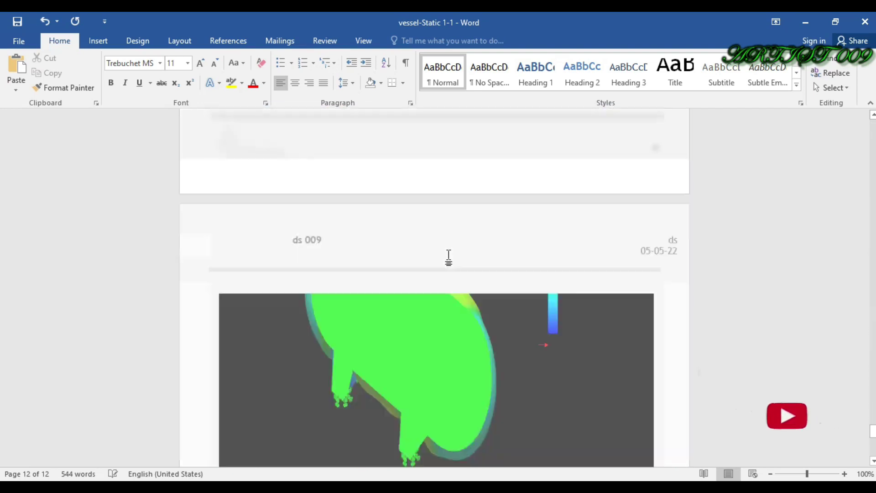
{"action": "scroll", "coordinate": [449, 258], "scroll_direction": "up", "scroll_amount": 8}
{"action": "scroll", "coordinate": [448, 255], "scroll_direction": "up", "scroll_amount": 20}
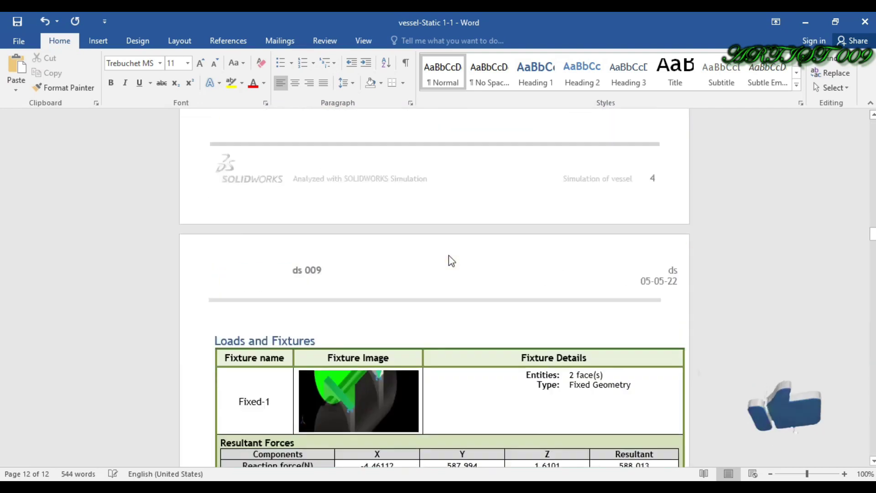